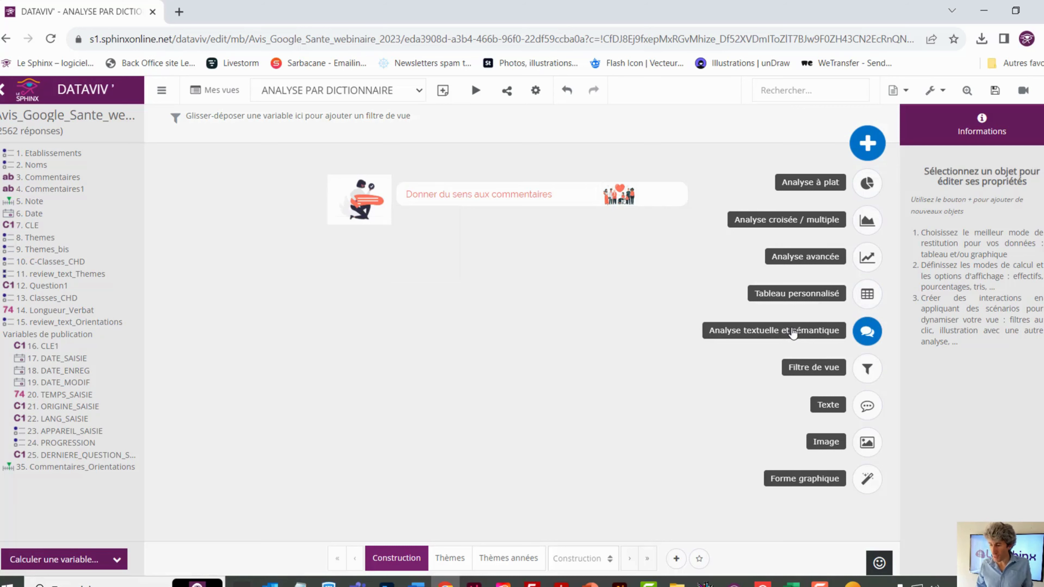
# Start a thematic analysis by dictionary on the text variable 4. Commentaires1, dismissing the model options without loading one
pyautogui.click(866, 334)
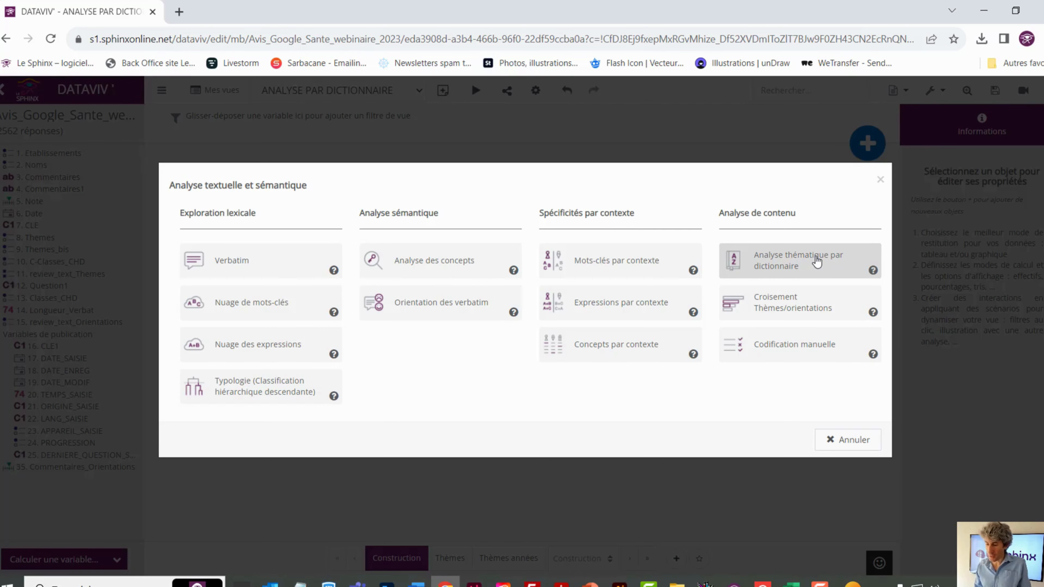
pyautogui.click(817, 262)
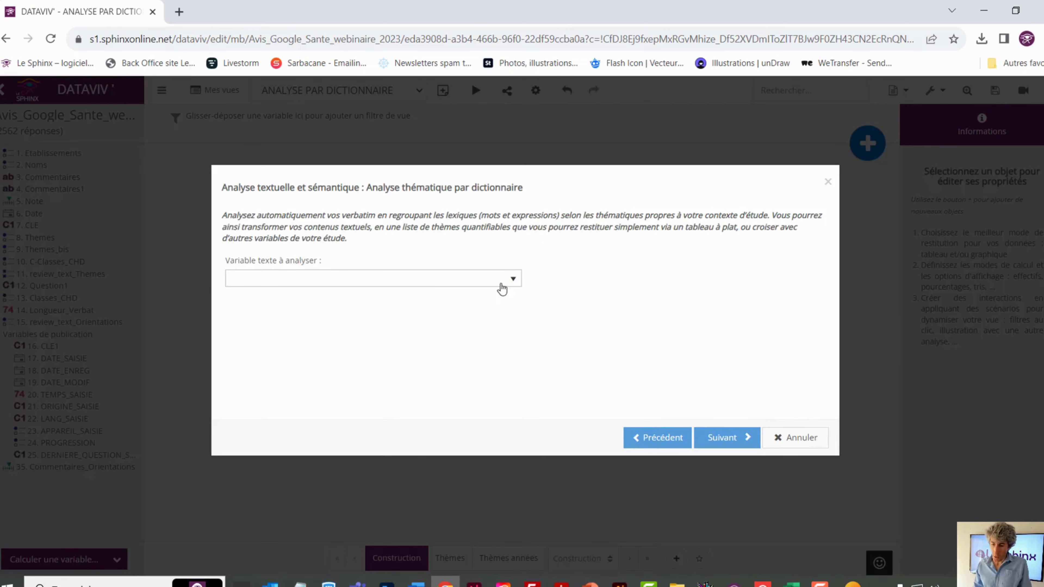
pyautogui.click(512, 280)
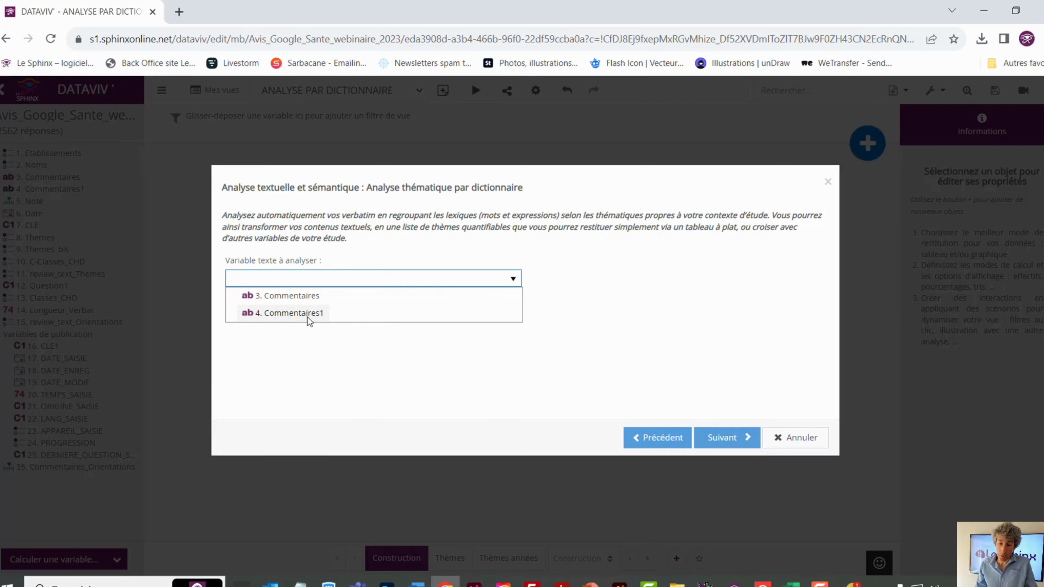
pyautogui.click(309, 315)
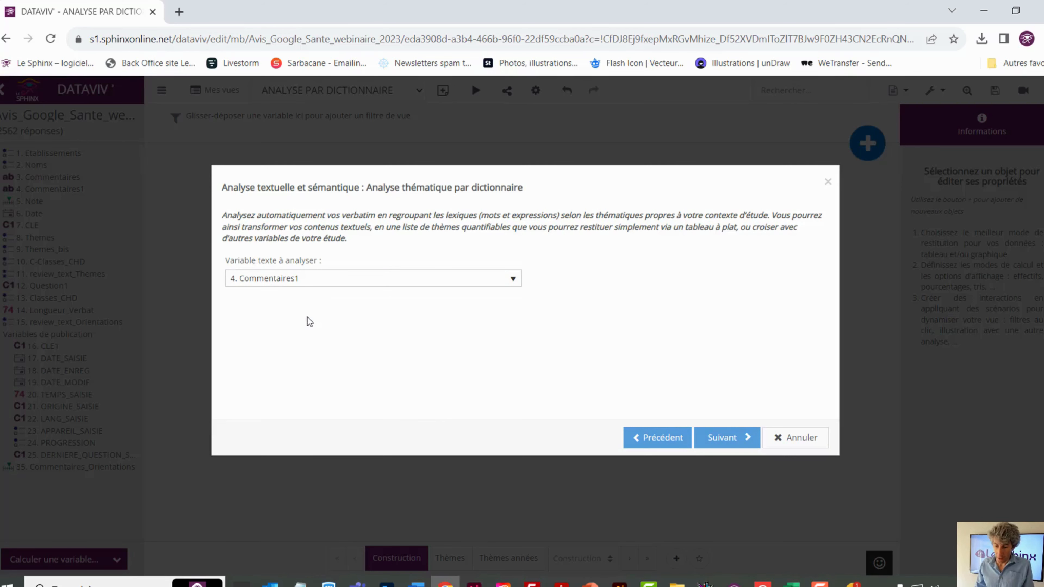
pyautogui.click(724, 438)
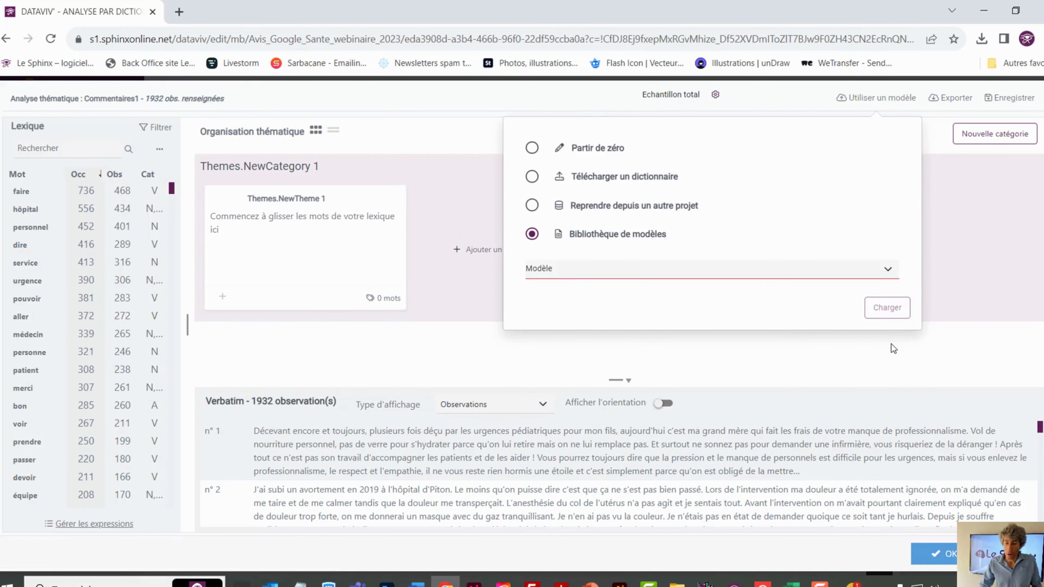
pyautogui.click(976, 224)
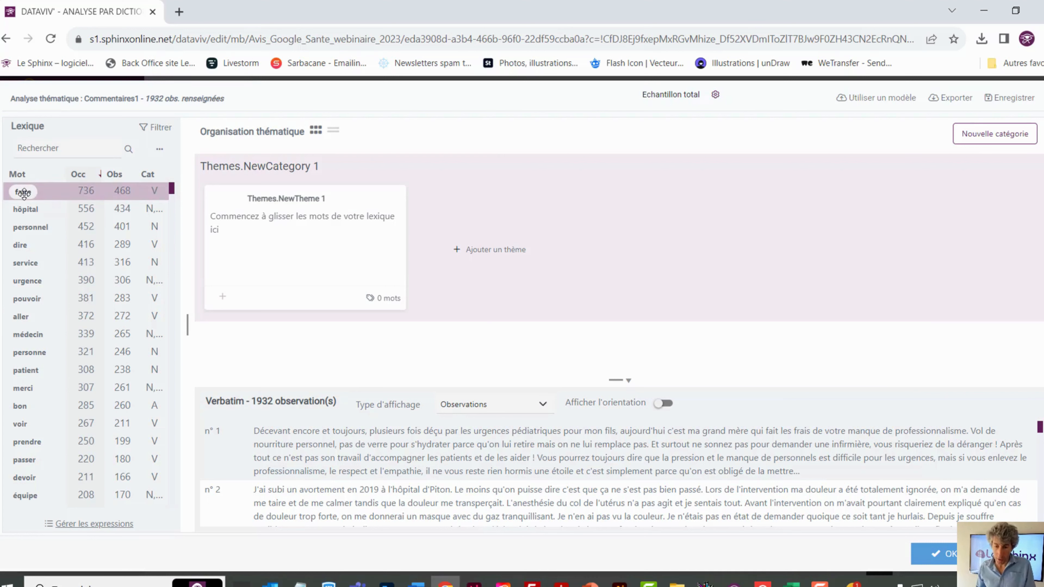
# Search the lexicon for "personnel" and show the verbatim comments that contain that word
pyautogui.click(161, 130)
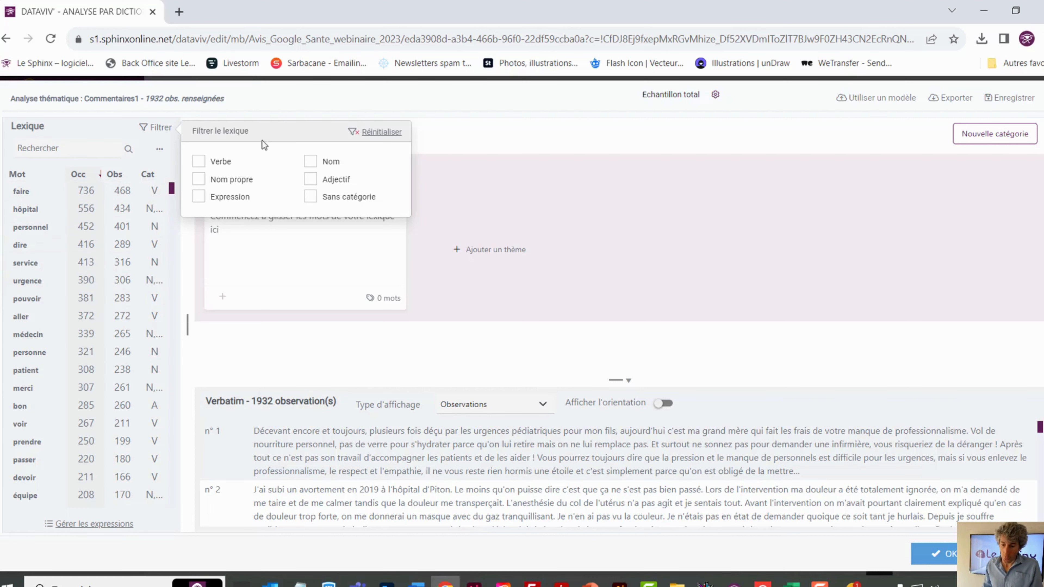
pyautogui.click(57, 149)
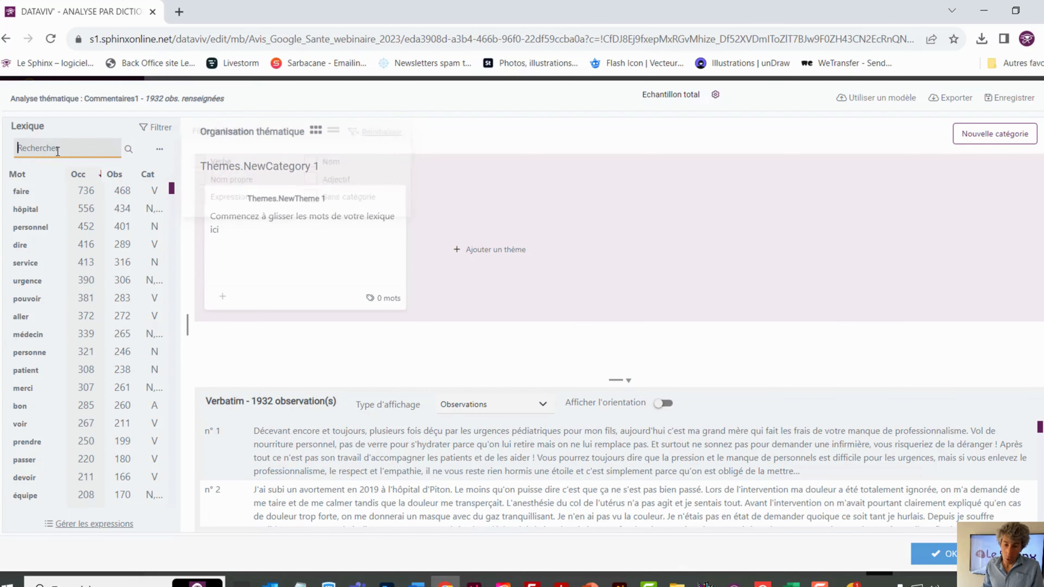
pyautogui.write('p')
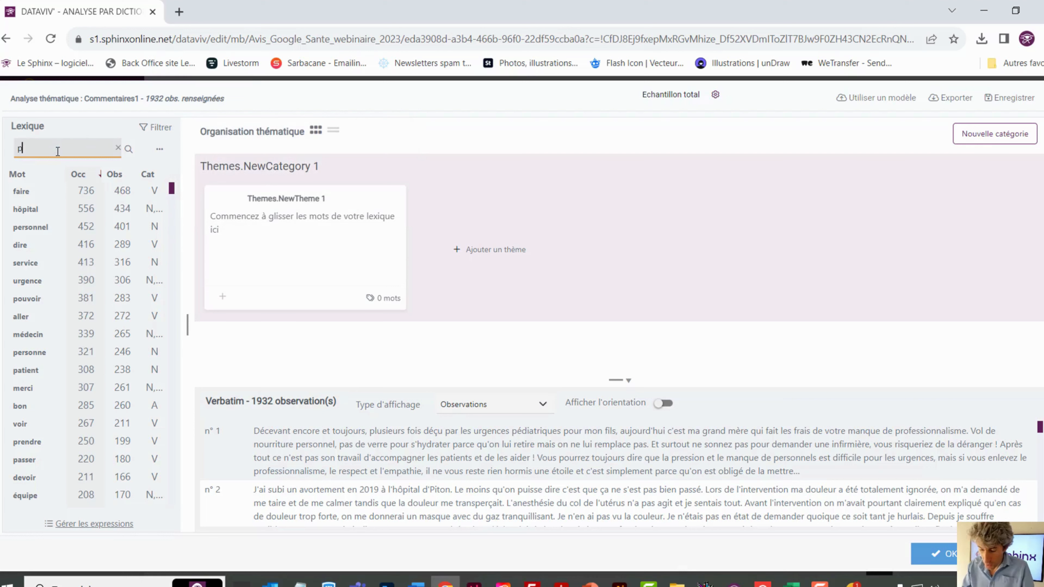
pyautogui.write('erson')
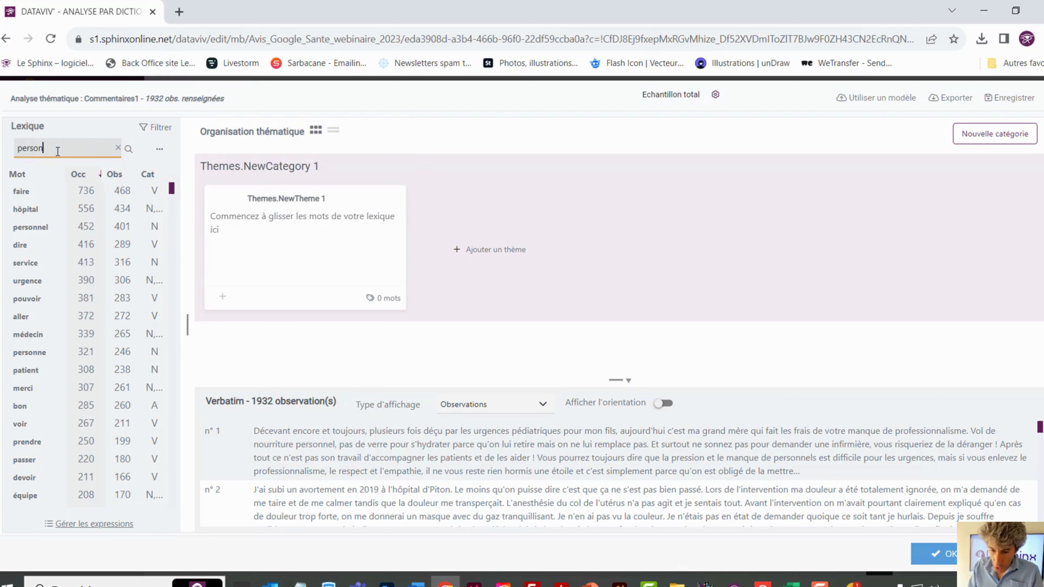
pyautogui.write('nel')
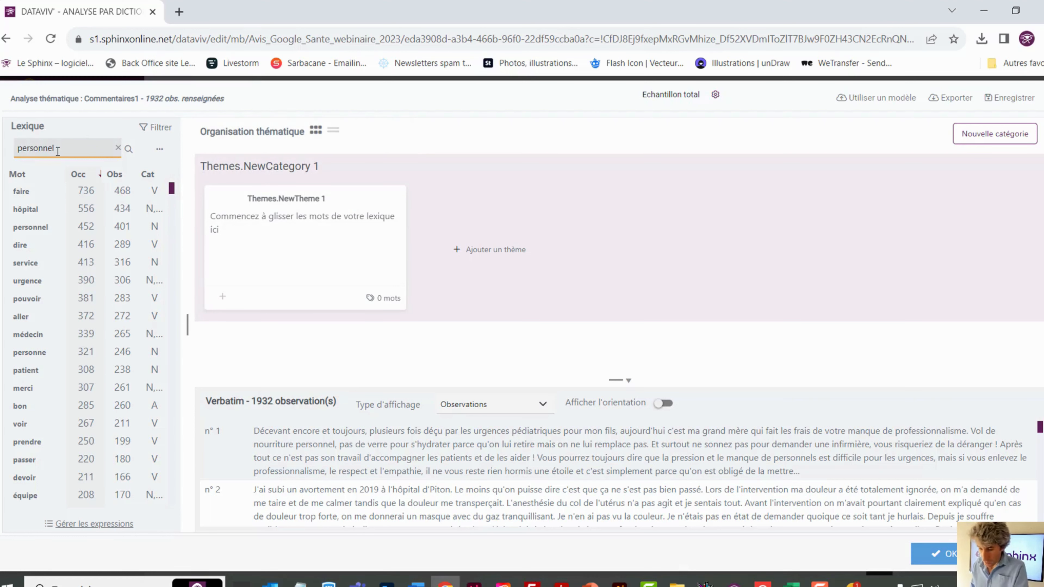
pyautogui.click(33, 191)
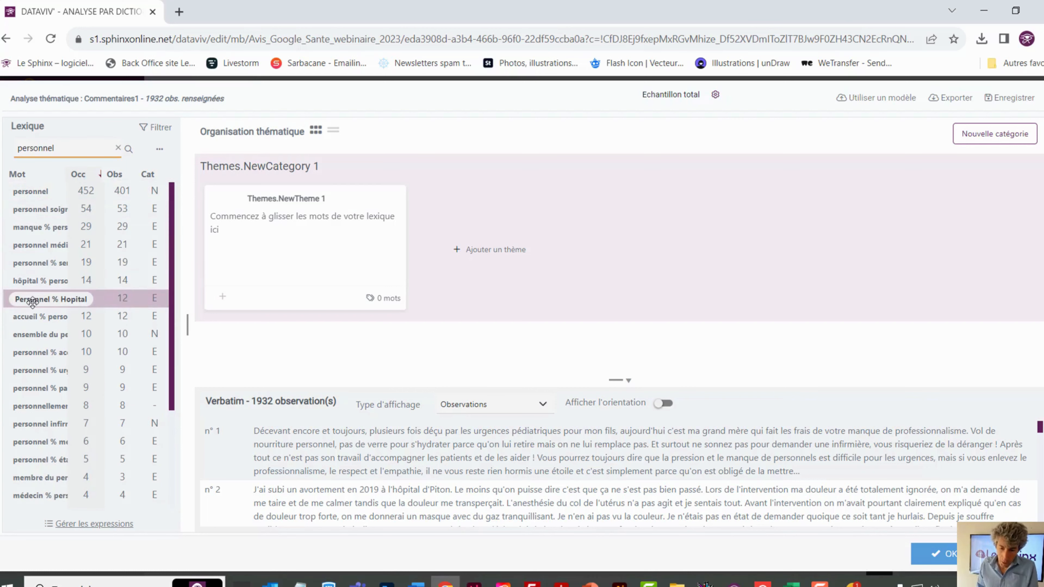
pyautogui.click(26, 192)
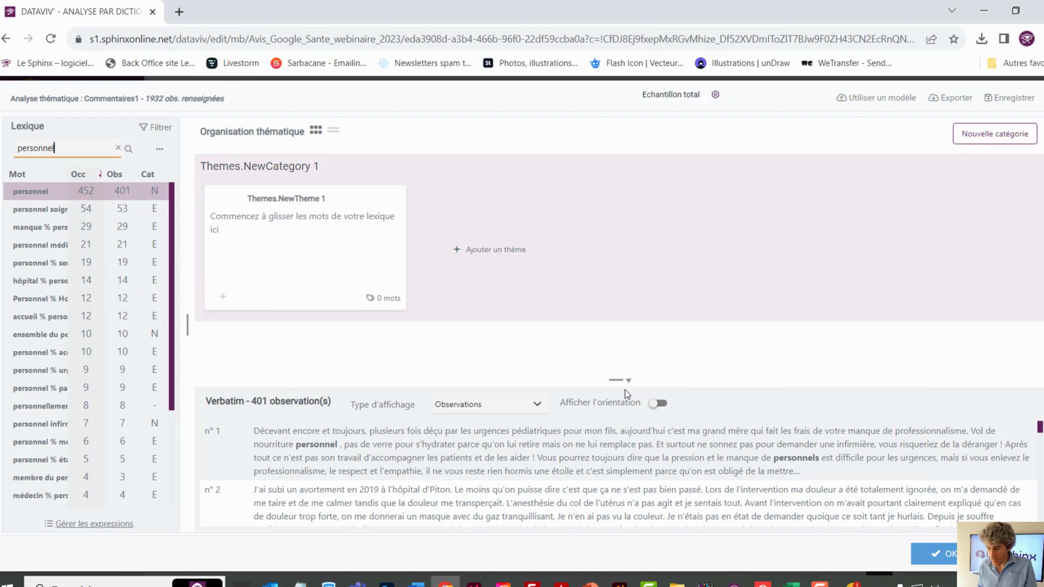
# Enlarge the verbatim area to read the comments mentioning "personnel", and clear the lexicon search
pyautogui.moveTo(618, 381); pyautogui.dragTo(613, 297)
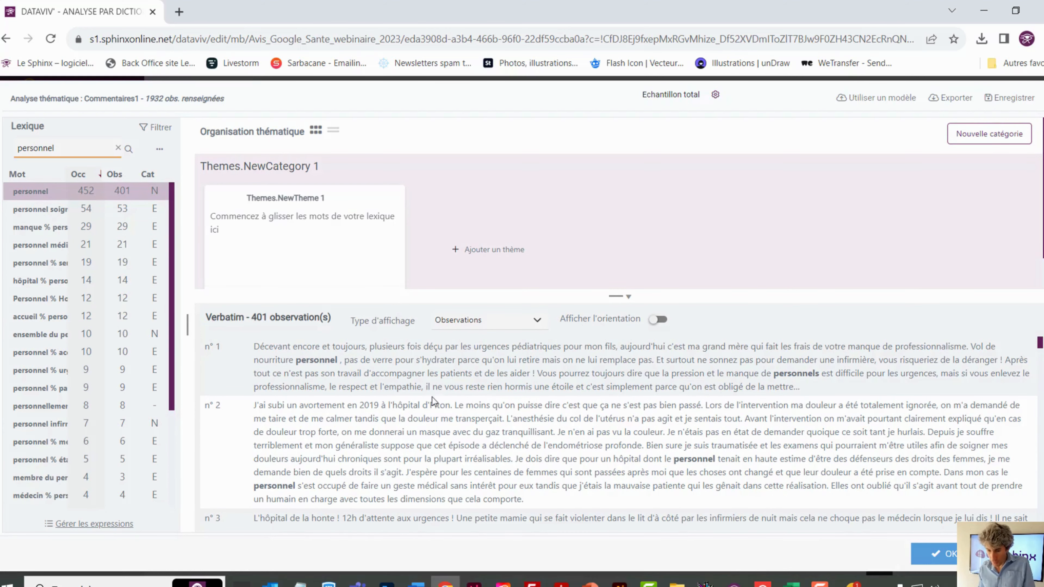
pyautogui.scroll(-1, 382, 402)
pyautogui.scroll(1, 247, 384)
pyautogui.scroll(-1, 255, 417)
pyautogui.scroll(1, 255, 417)
pyautogui.moveTo(54, 149); pyautogui.dragTo(17, 149)
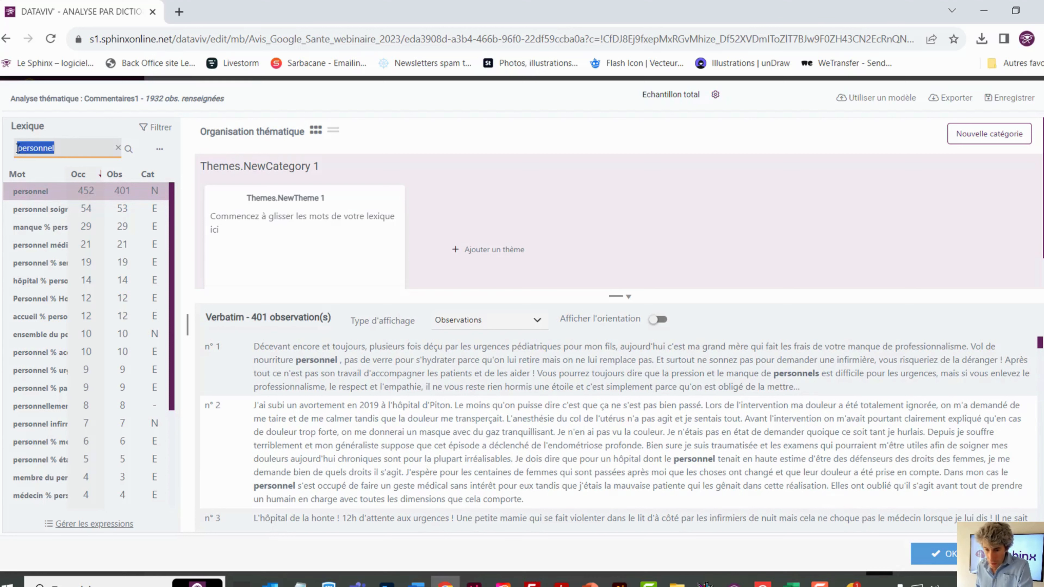
pyautogui.press('BackSpace')
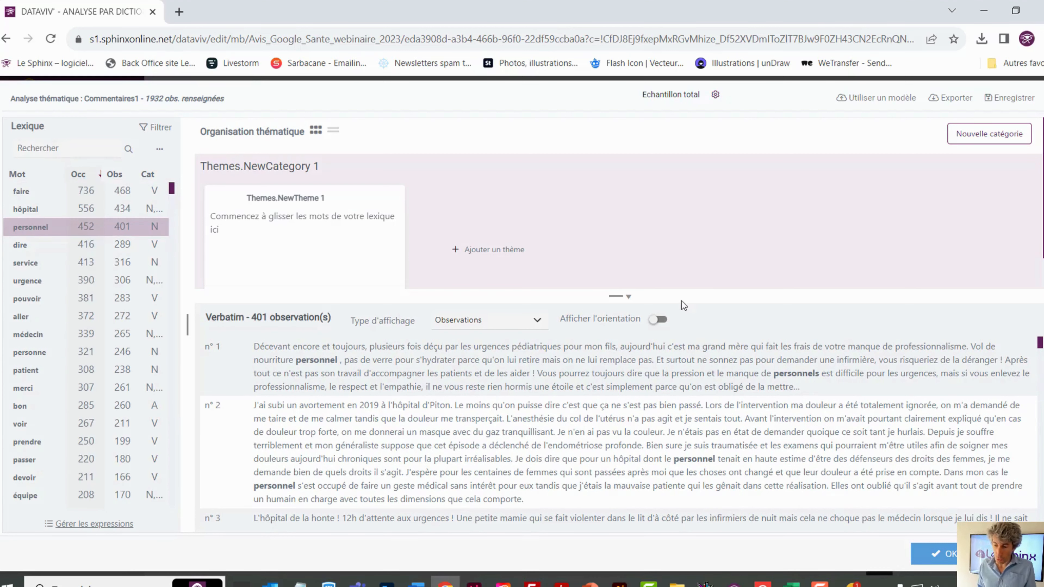
# Reduce the height of the verbatim area, and collapse and reopen it
pyautogui.moveTo(621, 294); pyautogui.dragTo(620, 446)
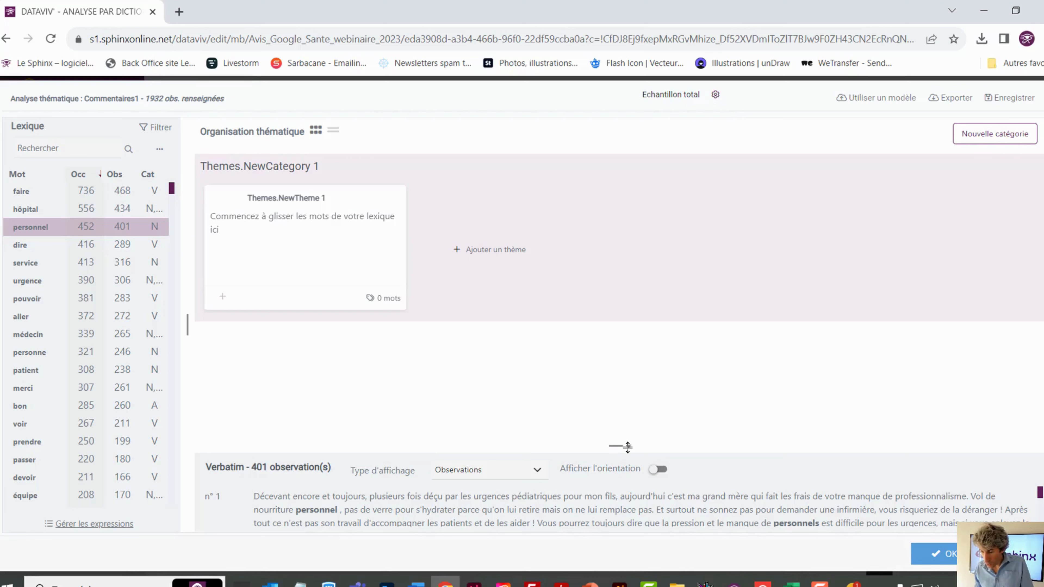
pyautogui.moveTo(624, 442); pyautogui.dragTo(624, 332)
pyautogui.click(628, 339)
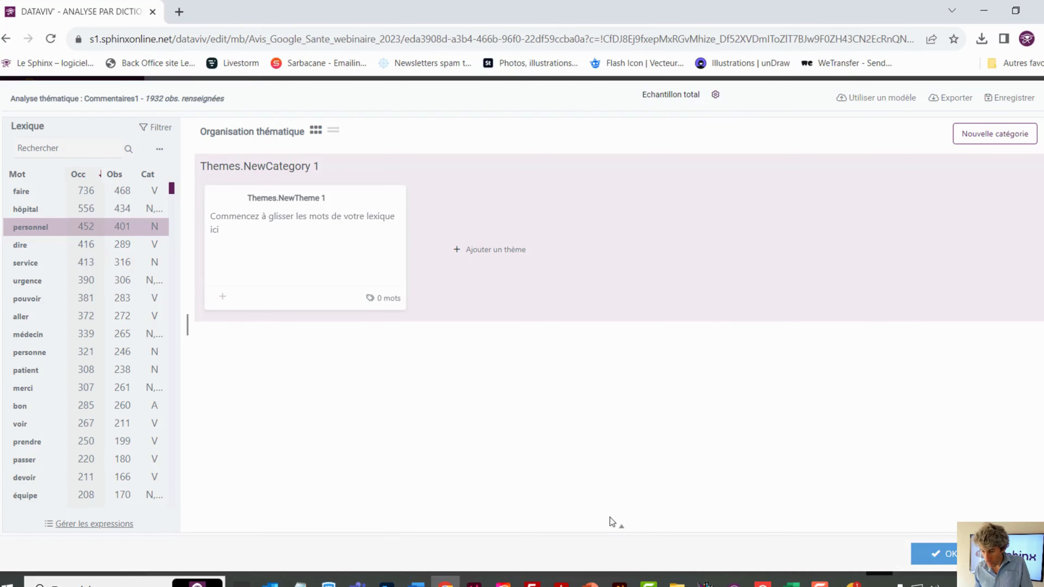
pyautogui.click(621, 529)
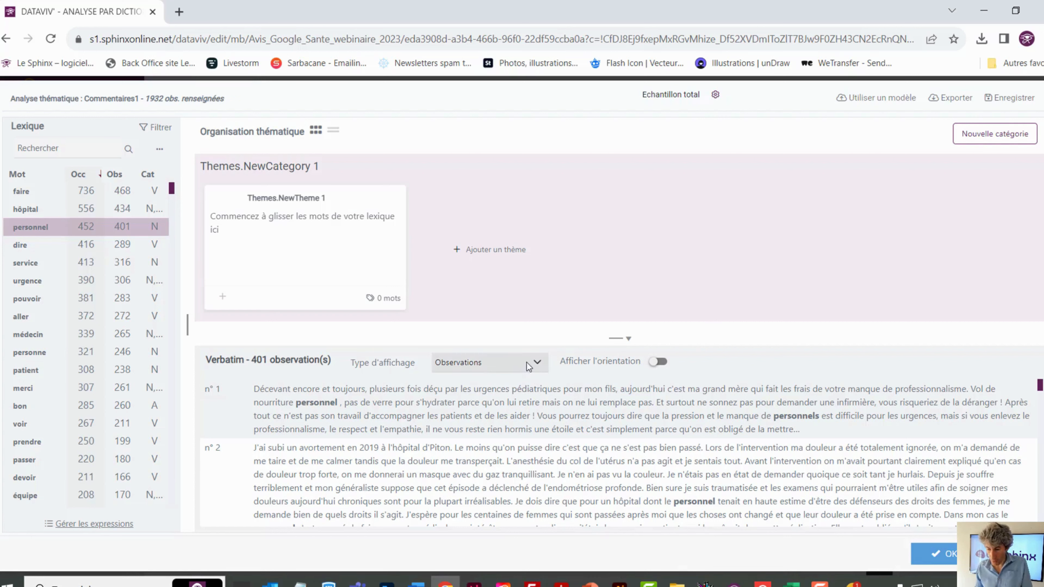
# Switch the verbatim display type to Phrases and return it to Observations
pyautogui.click(536, 365)
pyautogui.click(496, 379)
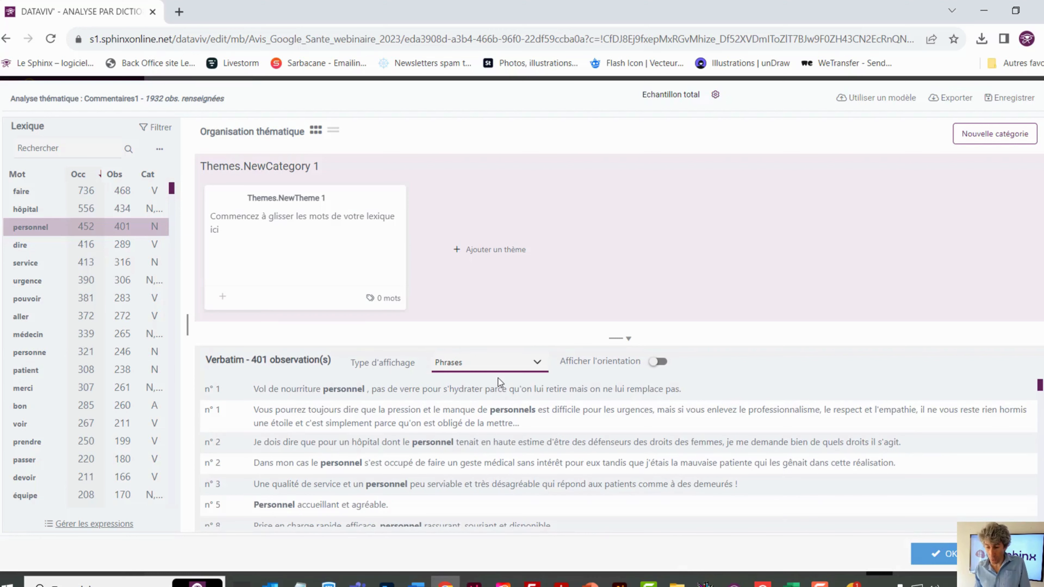
pyautogui.click(497, 364)
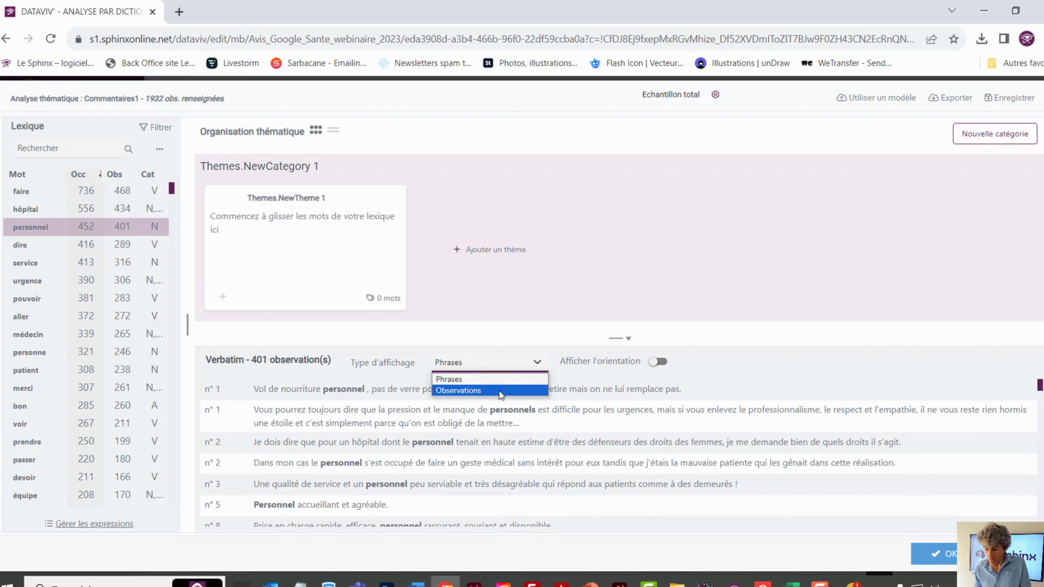
pyautogui.click(499, 390)
# Hide the verbatim area, and restore it at a height that shows the first comments below the themes
pyautogui.moveTo(625, 337); pyautogui.dragTo(623, 522)
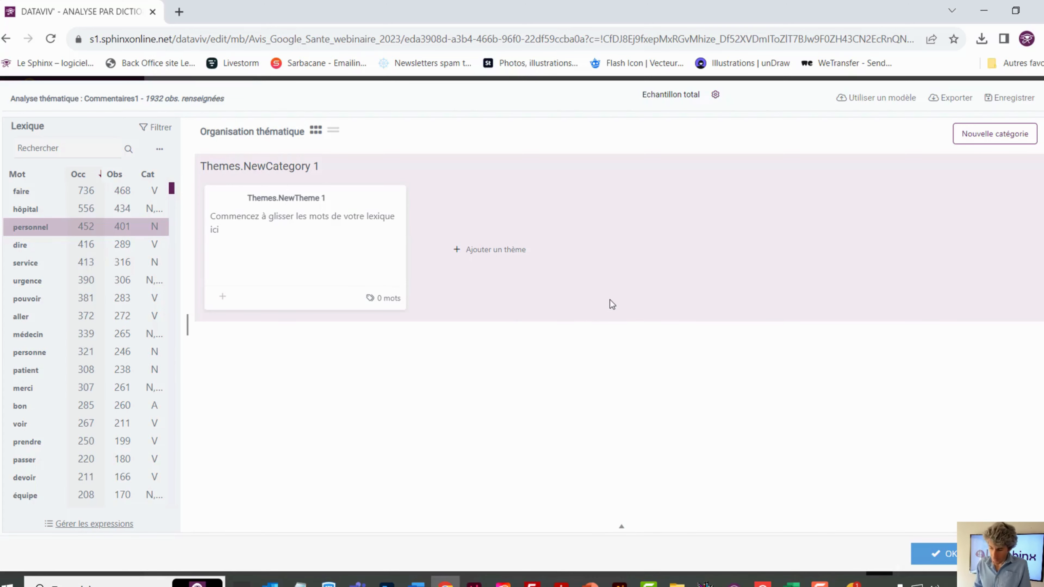
pyautogui.click(621, 529)
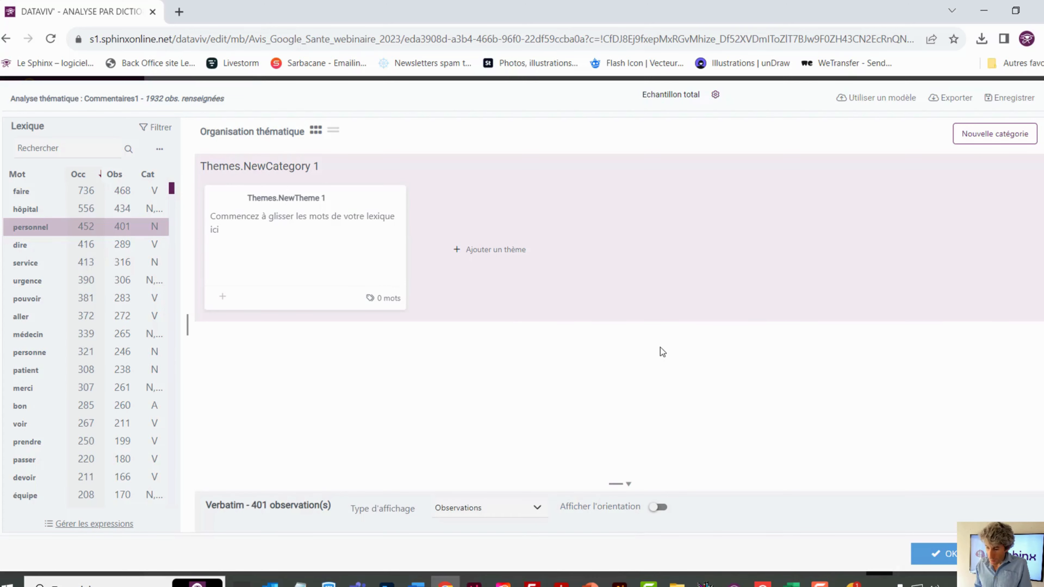
pyautogui.moveTo(620, 483); pyautogui.dragTo(622, 357)
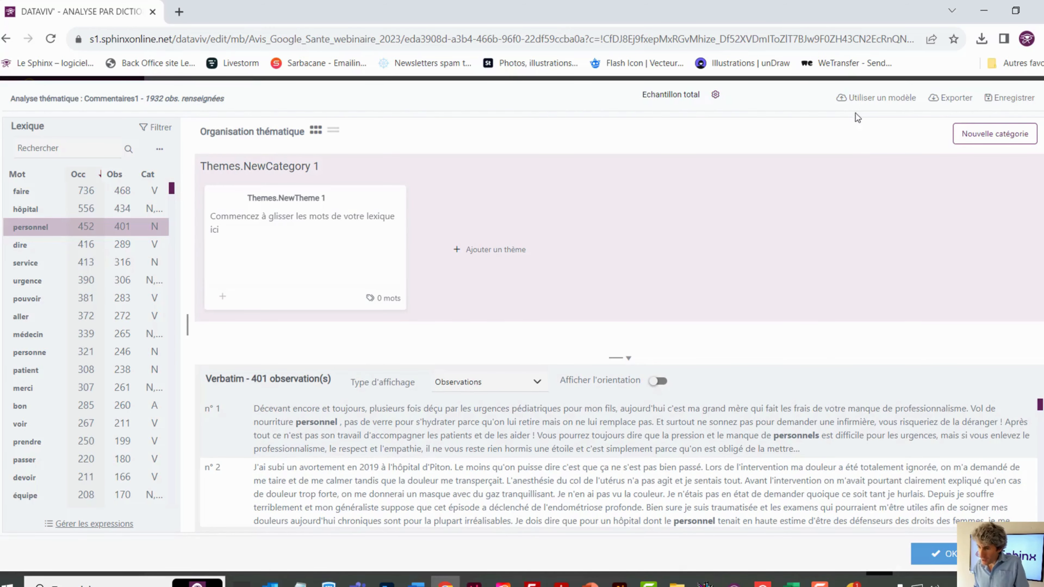
# Open the options for using a dictionary model in the thematic analysis
pyautogui.click(873, 102)
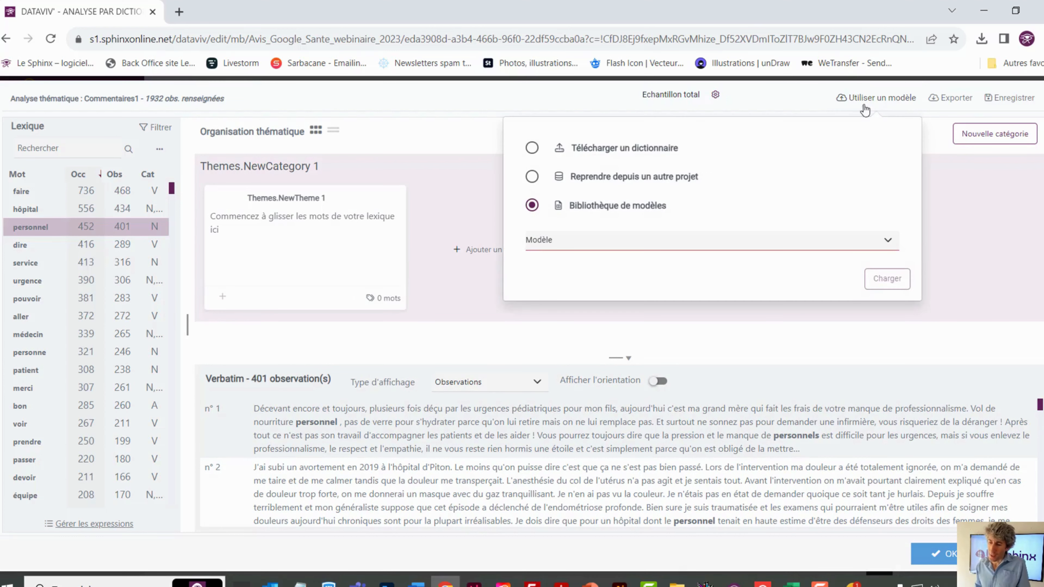
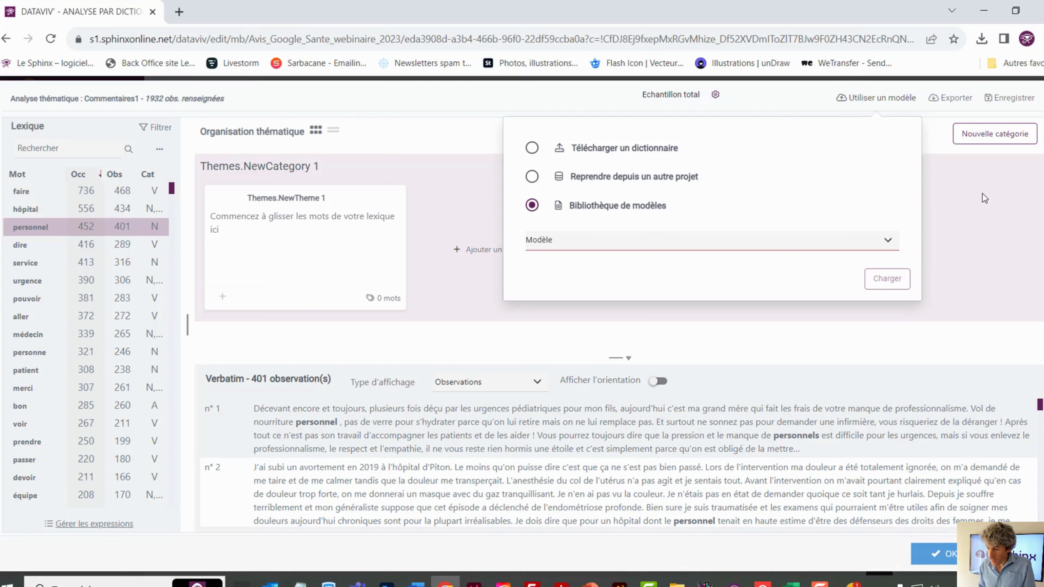
# Dismiss the dictionary model options and rename the first category as "Le personnel"
pyautogui.click(983, 193)
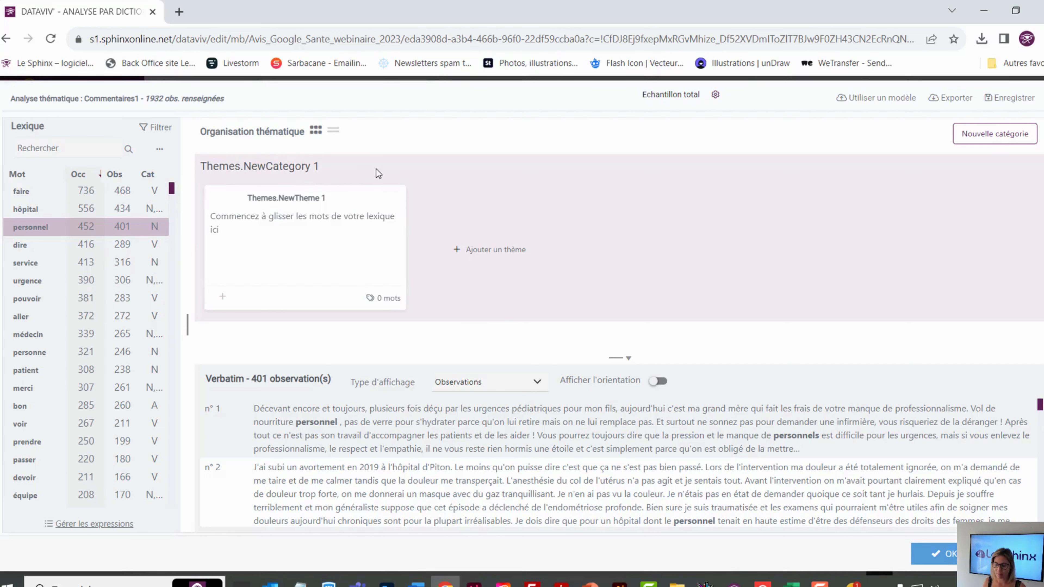
pyautogui.moveTo(219, 163)
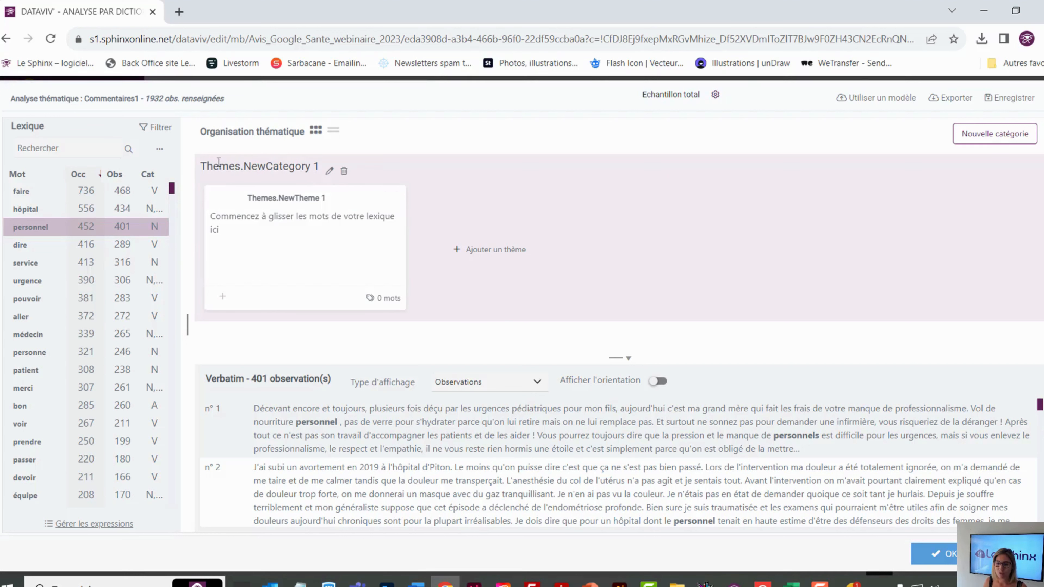
pyautogui.click(329, 173)
pyautogui.moveTo(290, 164); pyautogui.dragTo(205, 158)
pyautogui.write('Le personnel')
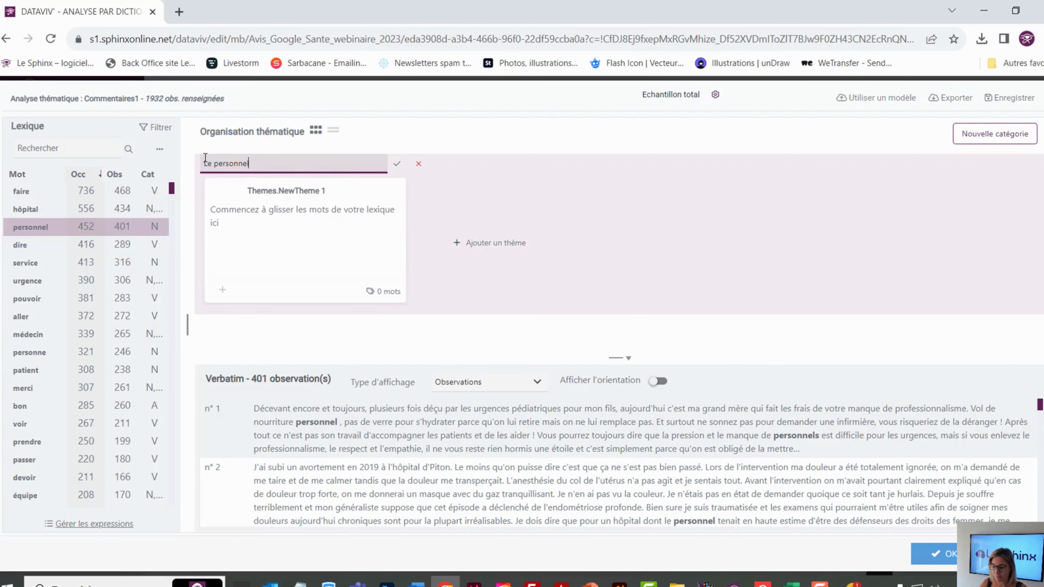
pyautogui.press('Return')
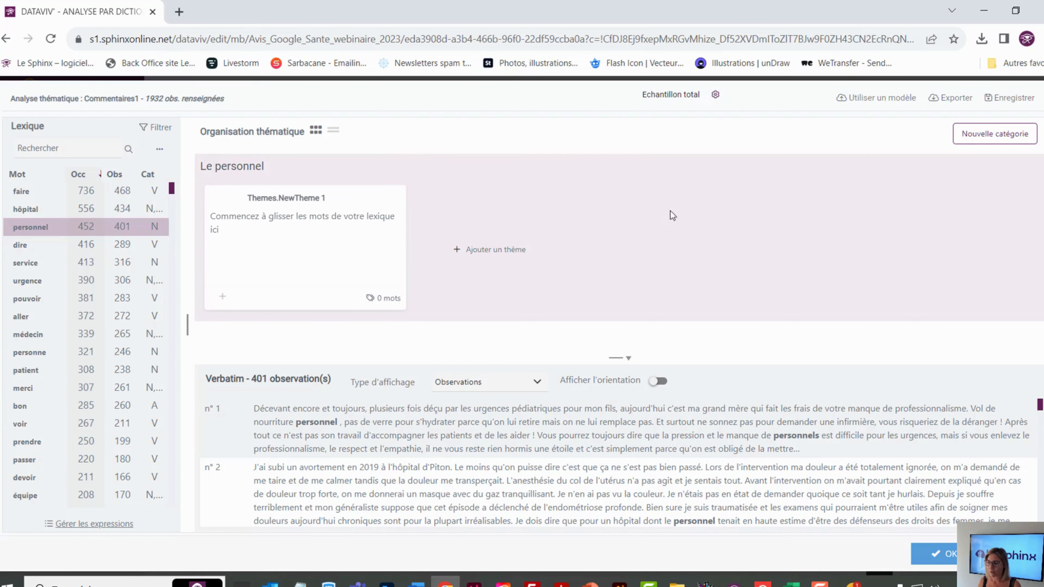
# Add a second category to the thematic organisation and name it "Gestion des patients"
pyautogui.click(999, 137)
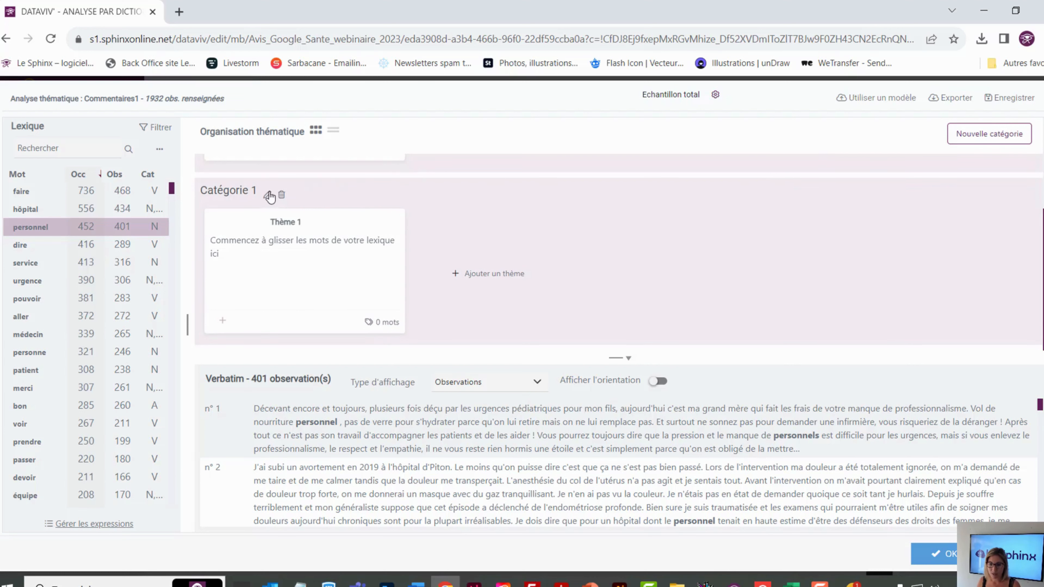
pyautogui.click(269, 193)
pyautogui.moveTo(257, 192); pyautogui.dragTo(205, 183)
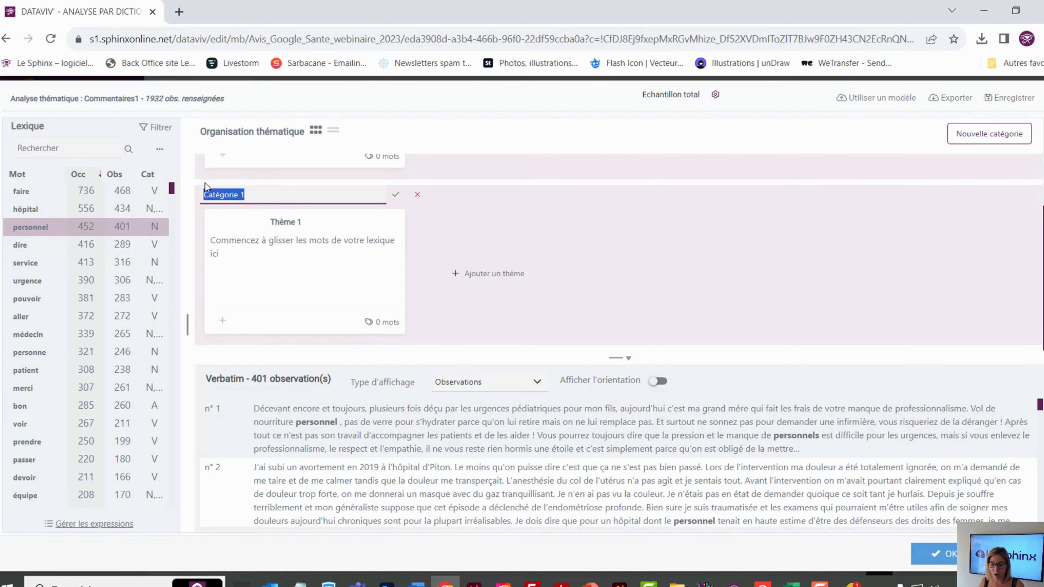
pyautogui.write('Gestion')
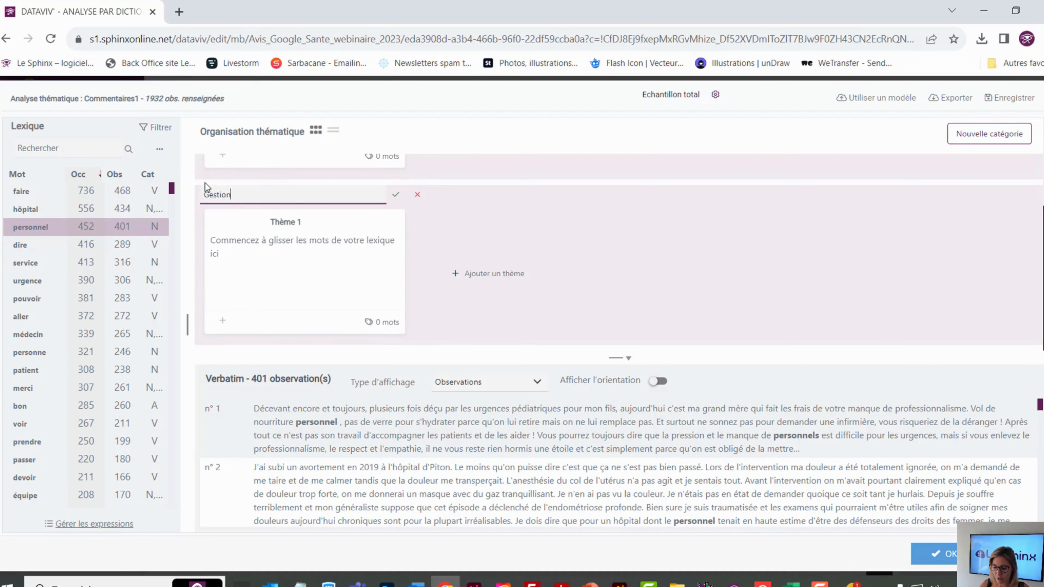
pyautogui.write(' des patients')
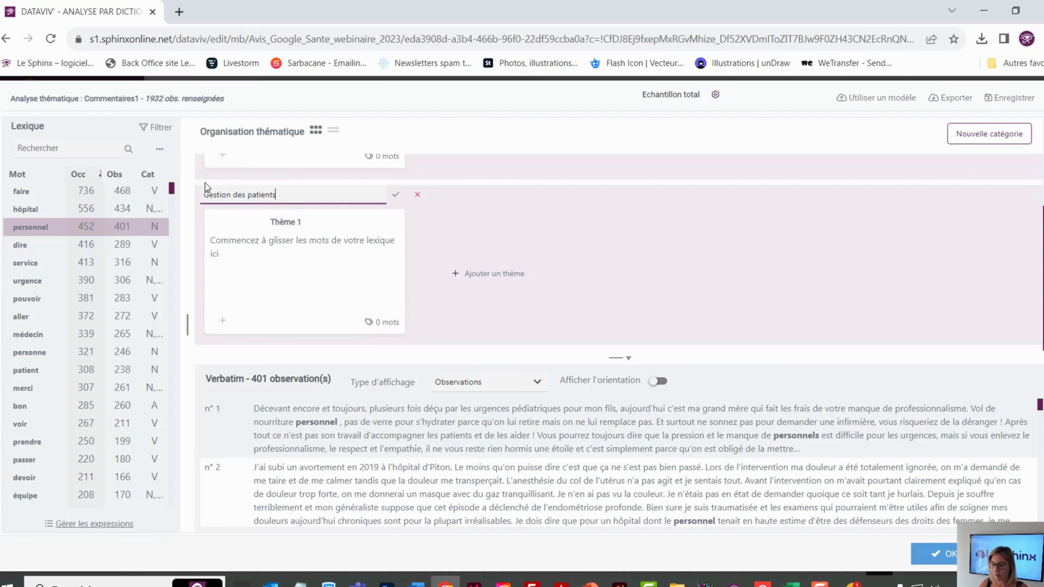
pyautogui.press('Return')
# Rename the existing theme in the Le personnel category as "Disponibilité"
pyautogui.scroll(3, 456, 224)
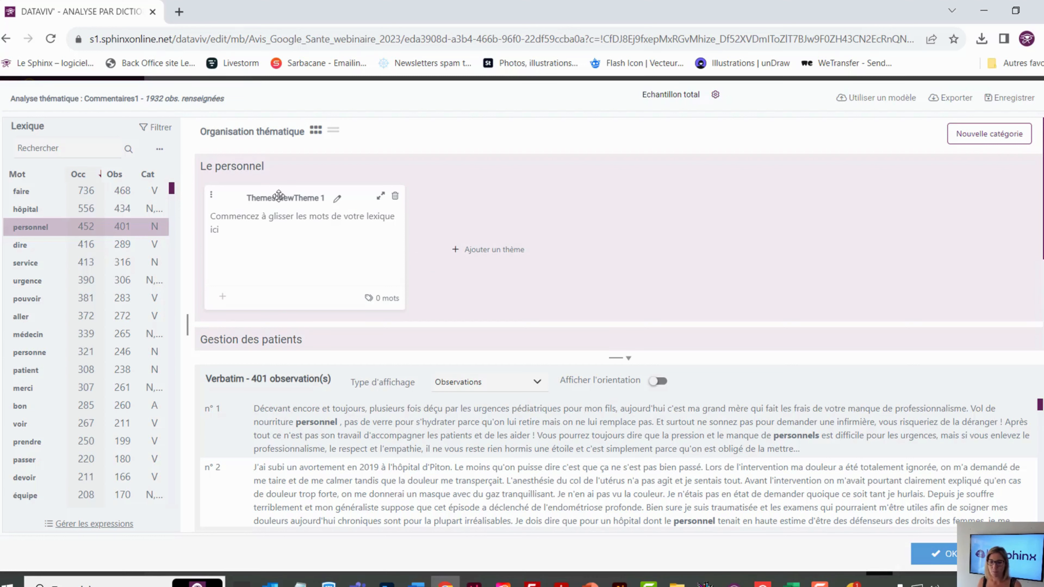
pyautogui.click(336, 205)
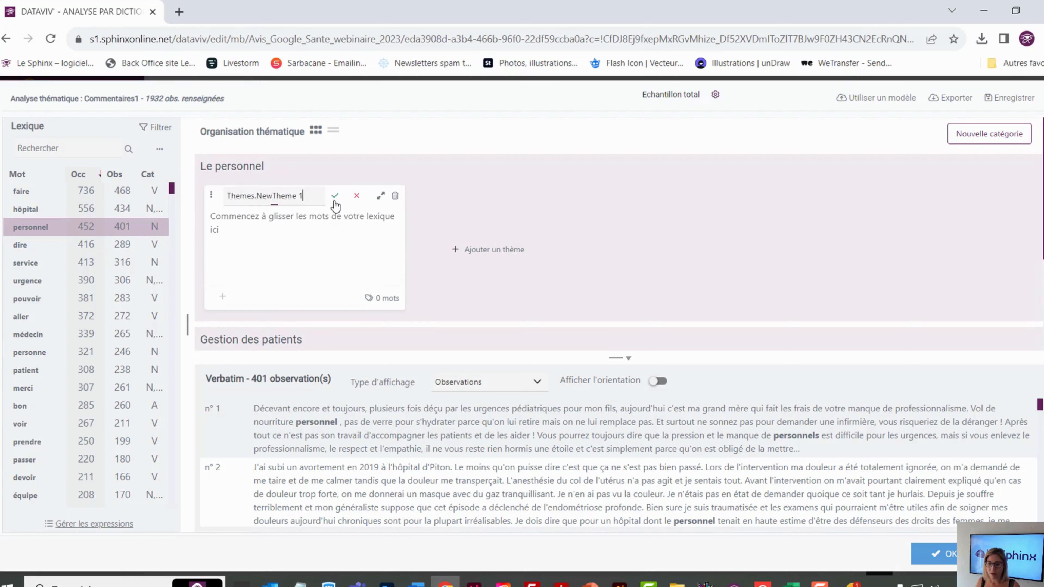
pyautogui.moveTo(303, 196); pyautogui.dragTo(226, 190)
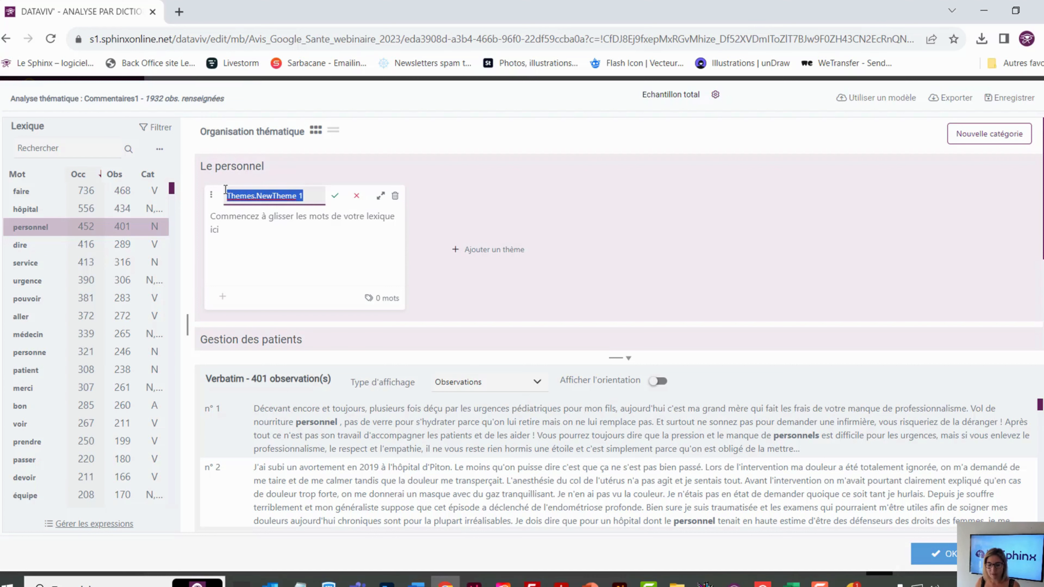
pyautogui.write('Disponibilité')
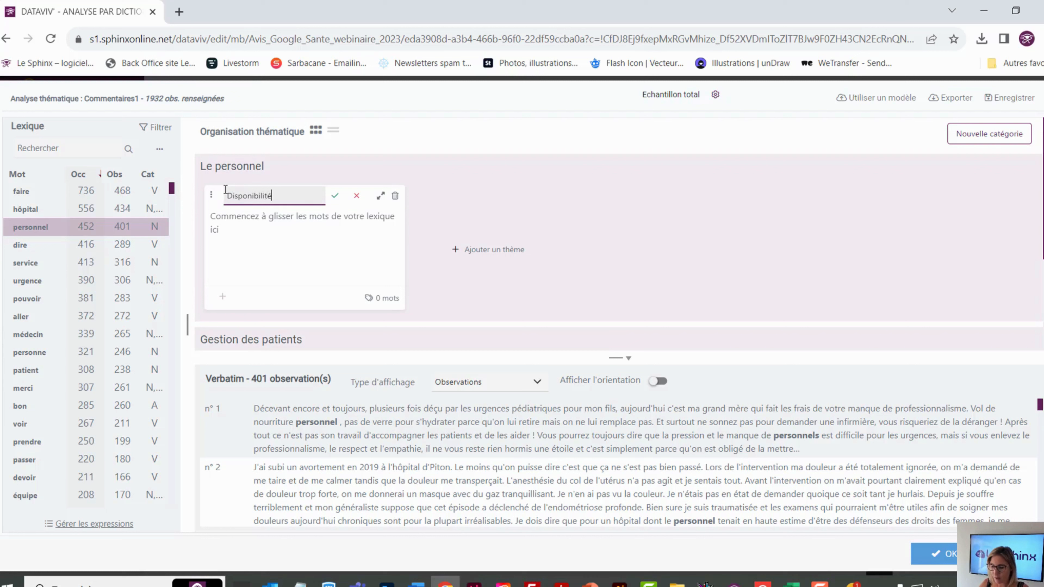
pyautogui.press('Return')
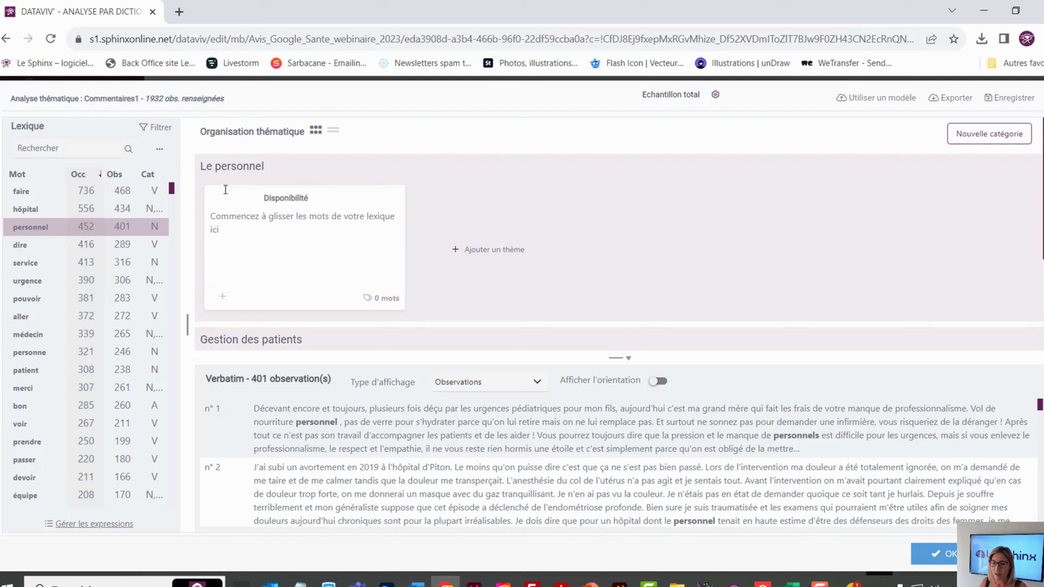
# Add a second theme to the Le personnel category and name it "Charge de travail"
pyautogui.click(485, 250)
pyautogui.click(523, 202)
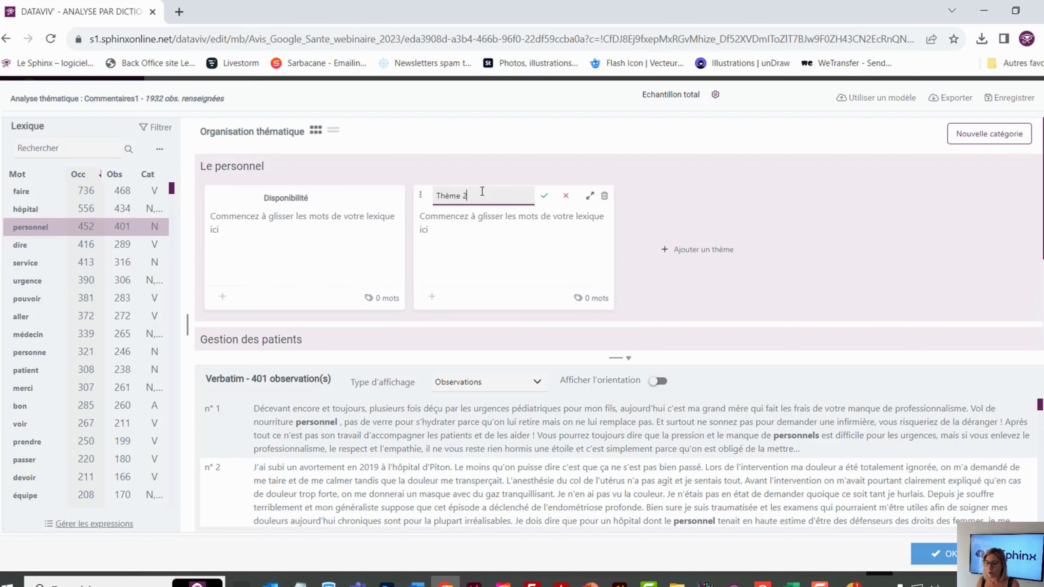
pyautogui.moveTo(482, 193); pyautogui.dragTo(440, 187)
pyautogui.press('BackSpace')
pyautogui.press('BackSpace')
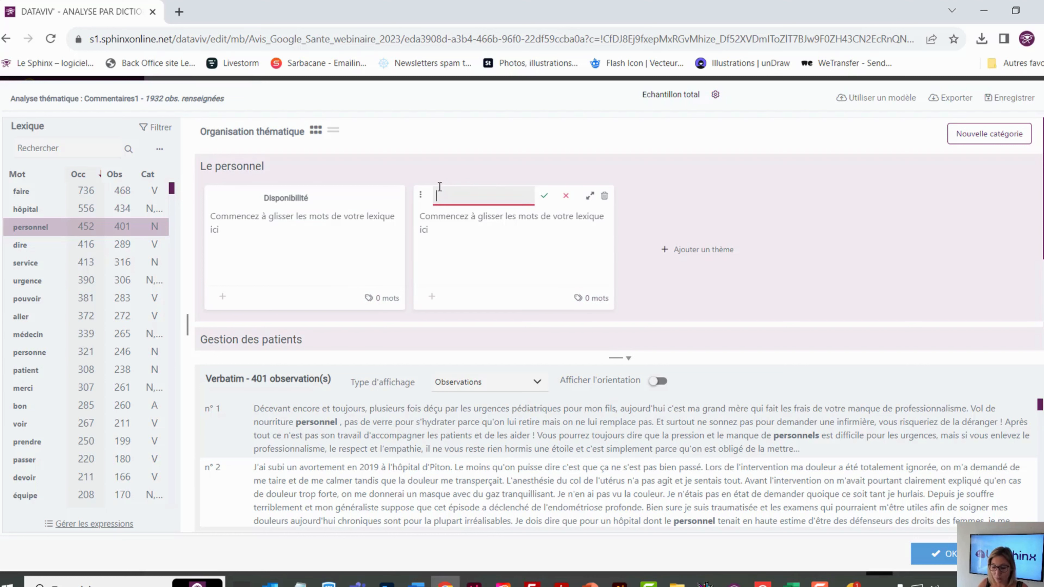
pyautogui.write('Charge de tr')
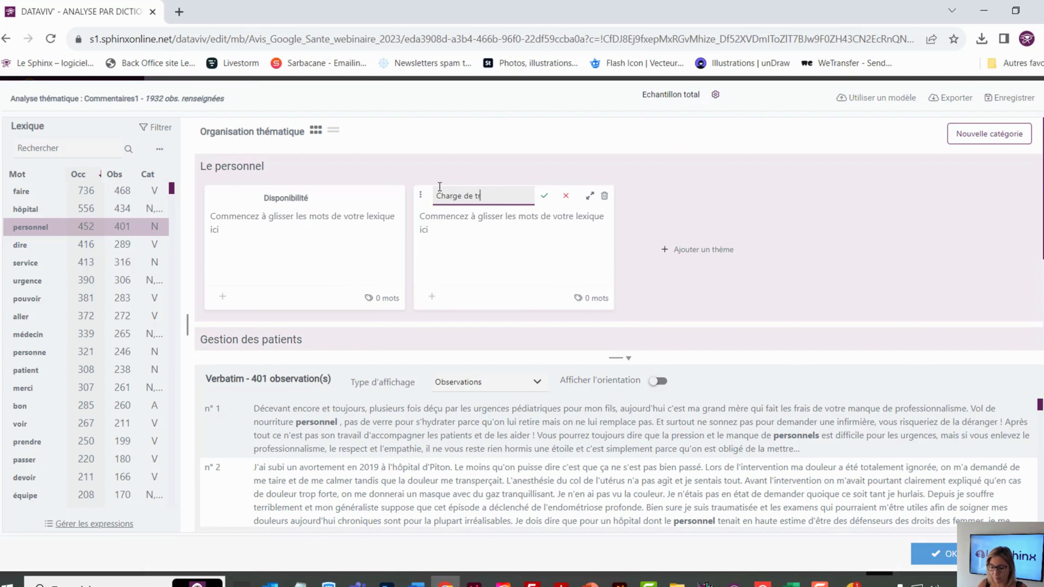
pyautogui.write('avail')
pyautogui.press('Return')
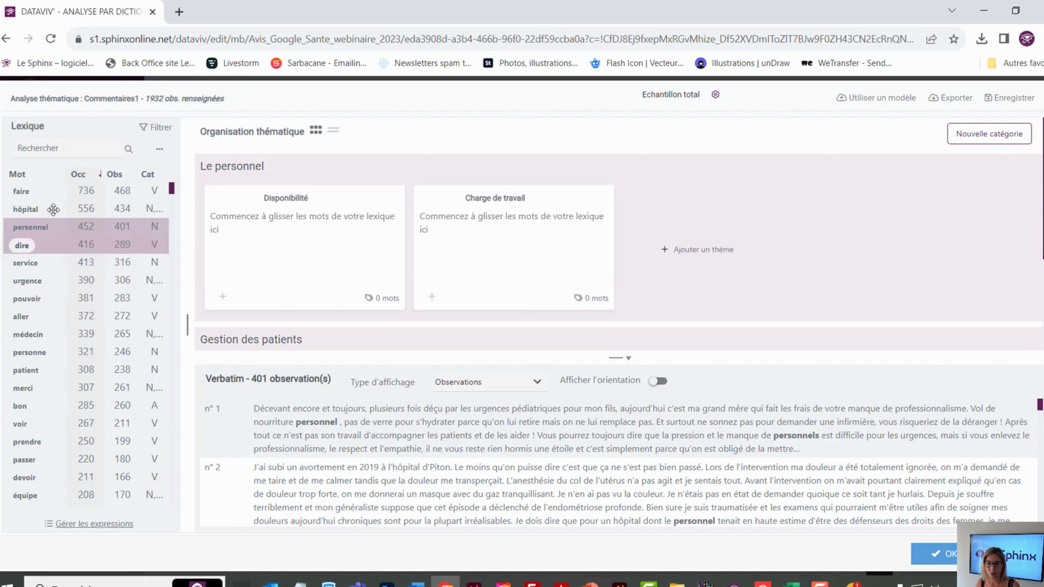
# Find the word "disponible" in the lexicon and assign it to the Disponibilité theme
pyautogui.click(48, 147)
pyautogui.write('disponible')
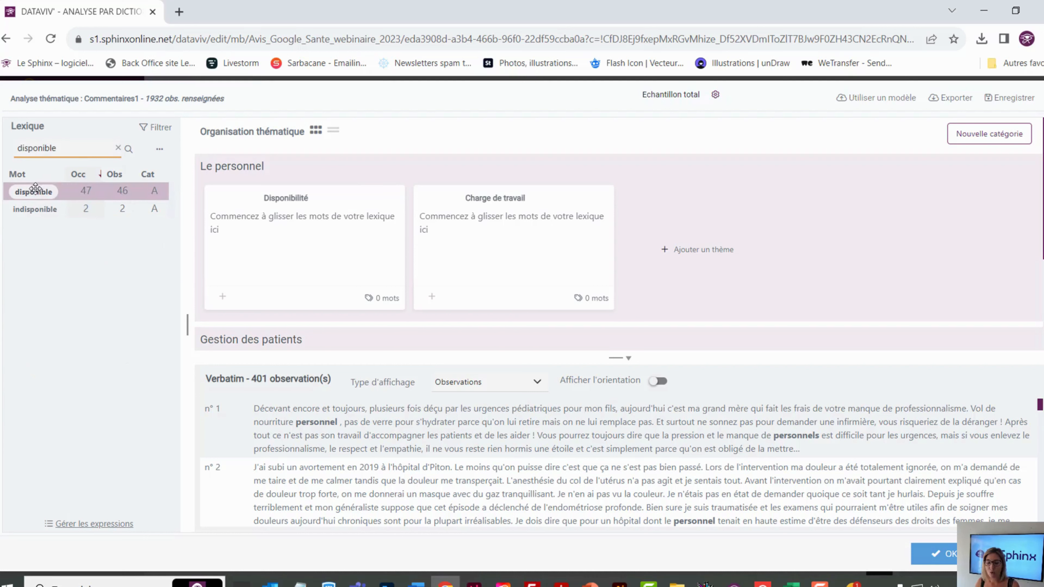
pyautogui.moveTo(28, 191); pyautogui.dragTo(316, 233)
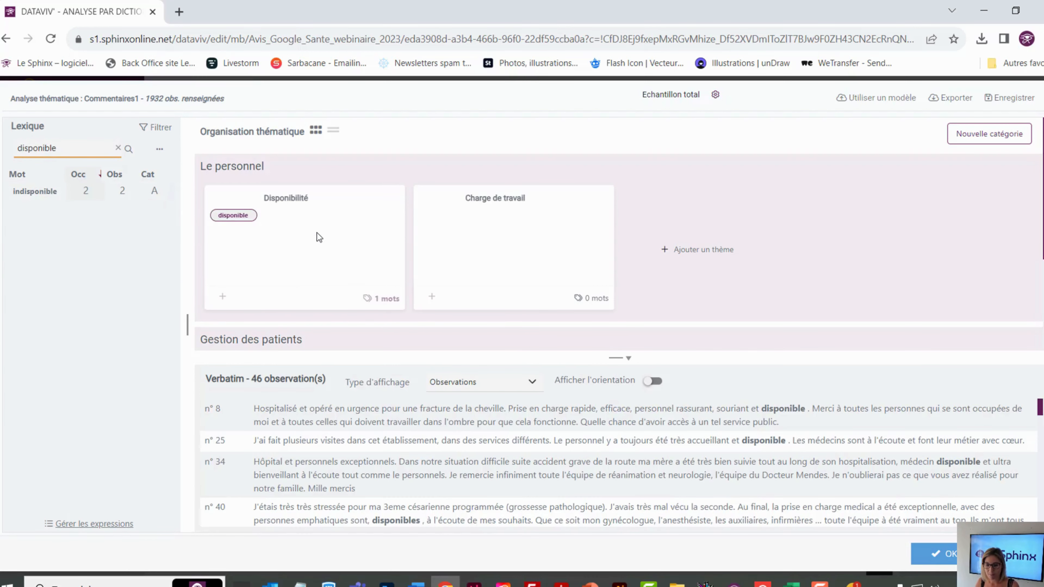
# Find "joindre" in the lexicon, assign it to the Disponibilité theme, and clear the lexicon search
pyautogui.click(118, 148)
pyautogui.click(71, 146)
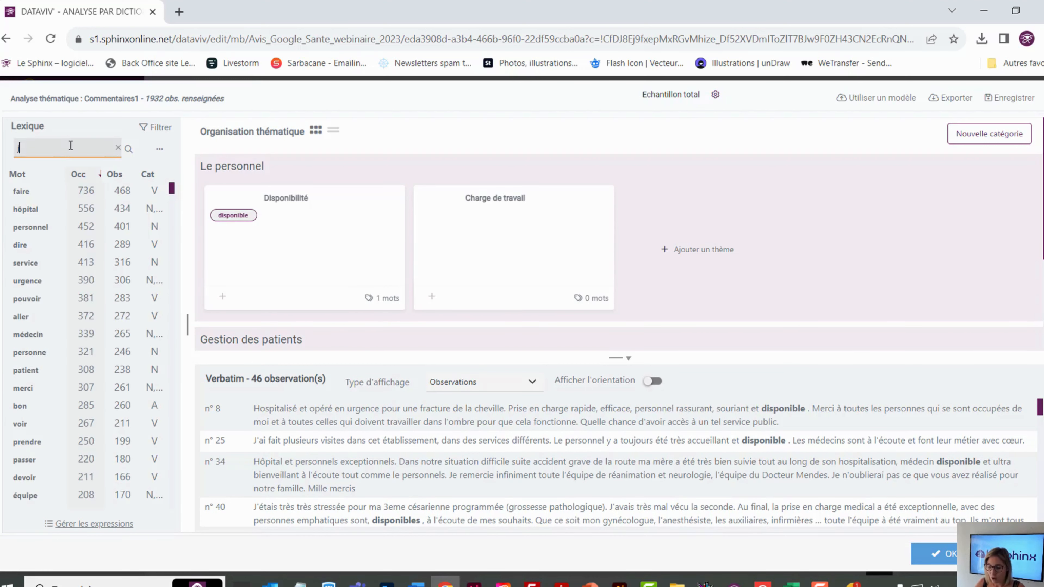
pyautogui.write('joindre')
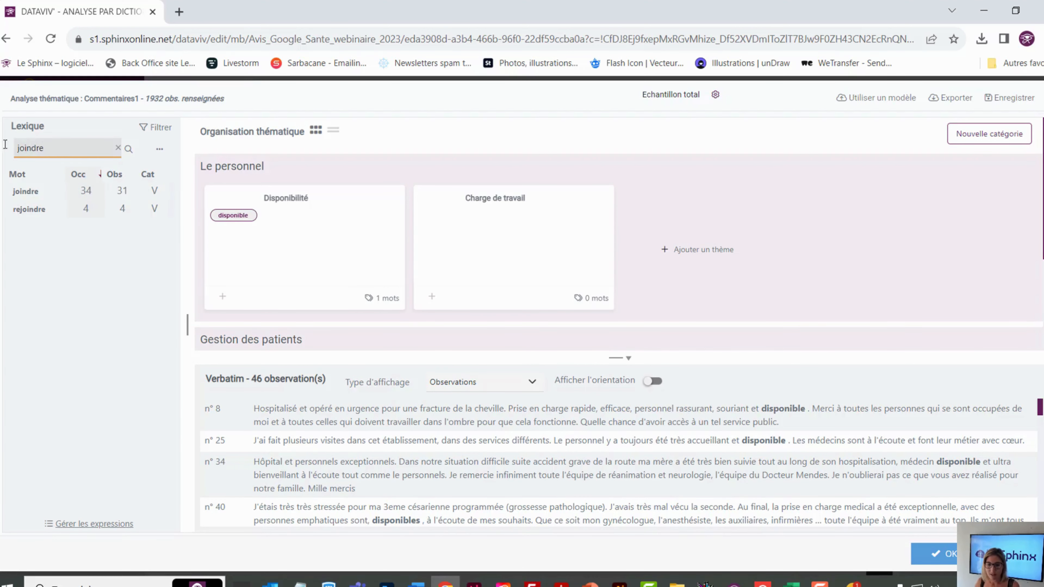
pyautogui.moveTo(25, 191); pyautogui.dragTo(272, 245)
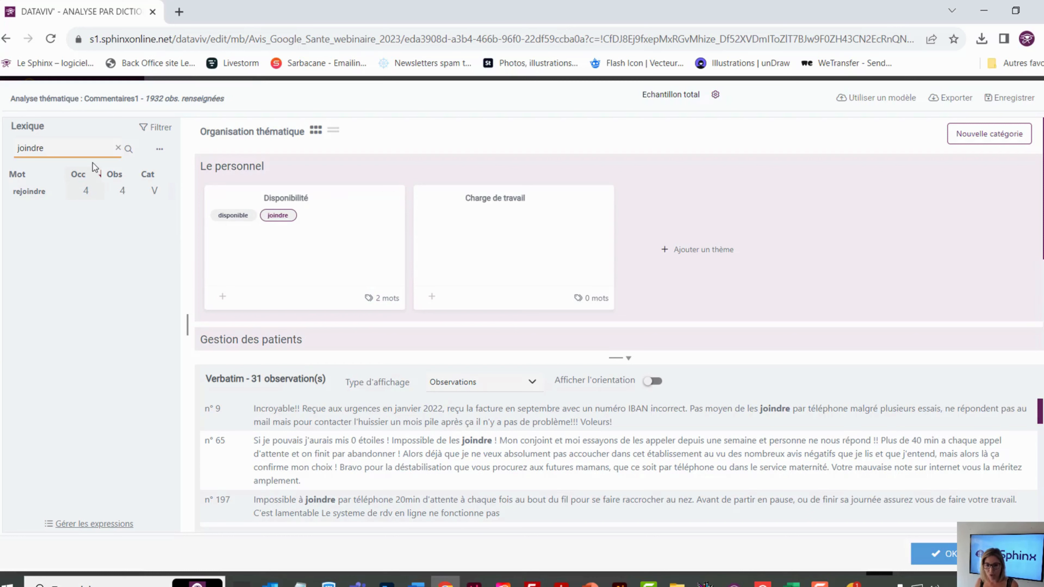
pyautogui.click(93, 153)
pyautogui.click(118, 149)
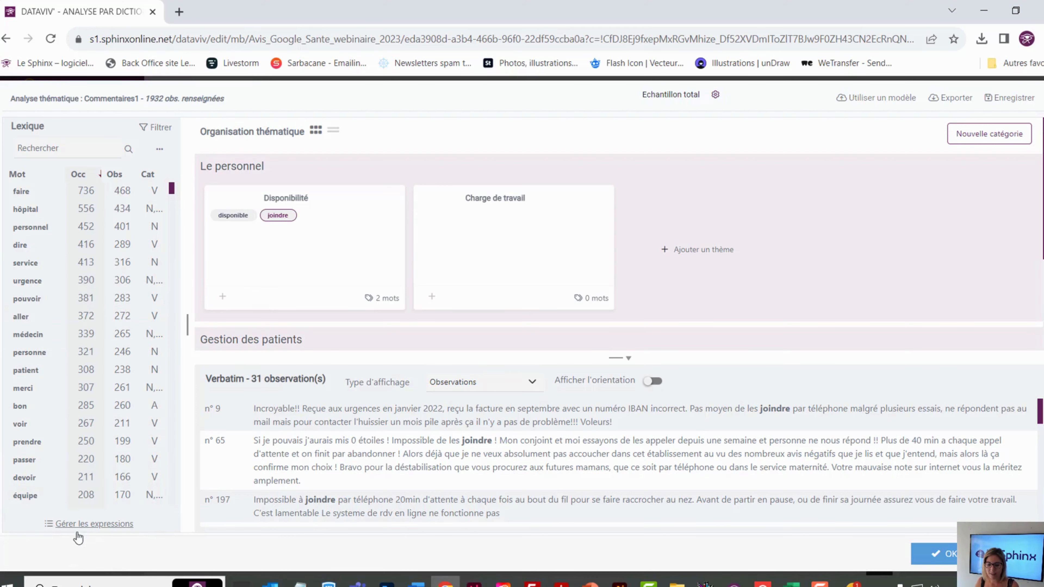
# Add "charge de travail" at the end of the lexicon's managed expressions list and apply the change
pyautogui.click(90, 525)
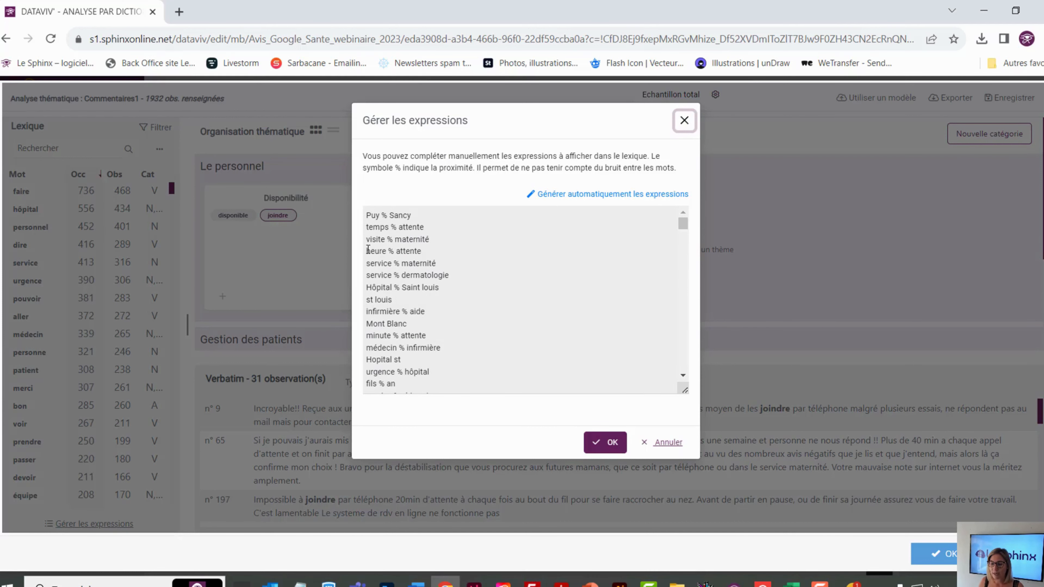
pyautogui.moveTo(368, 250); pyautogui.dragTo(389, 247)
pyautogui.click(378, 251)
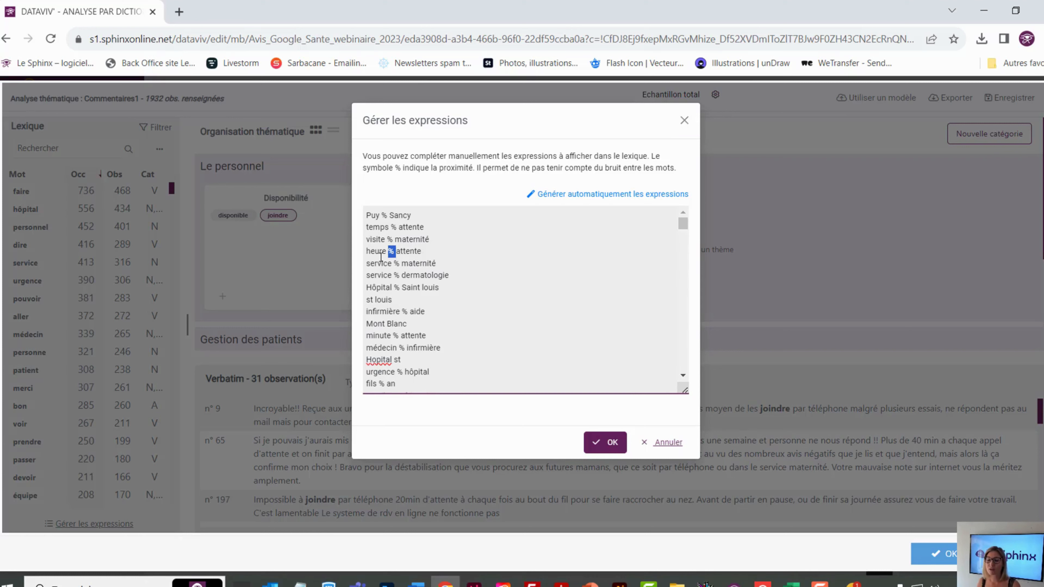
pyautogui.scroll(-15, 425, 261)
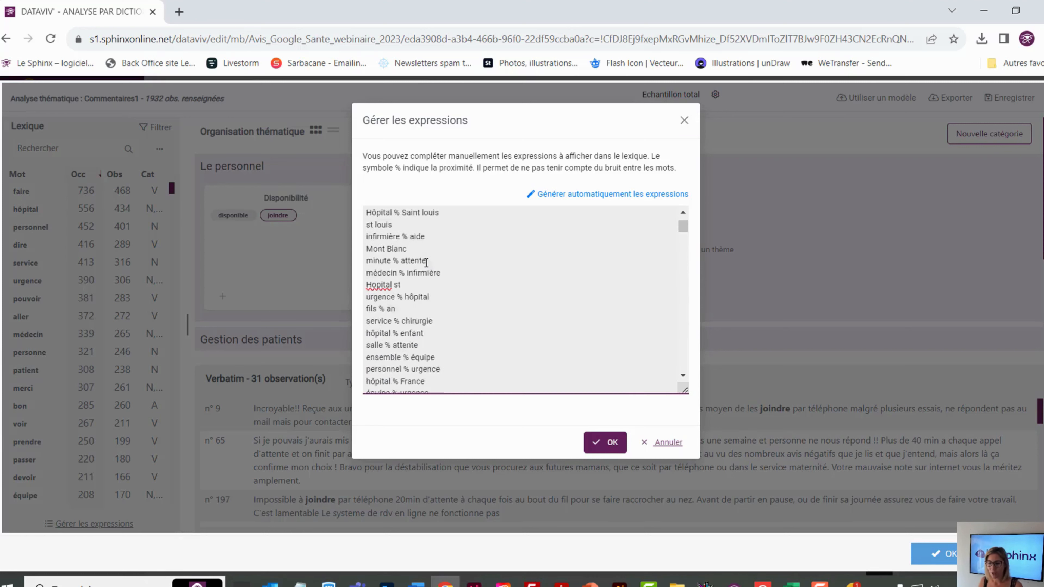
pyautogui.scroll(-10, 431, 267)
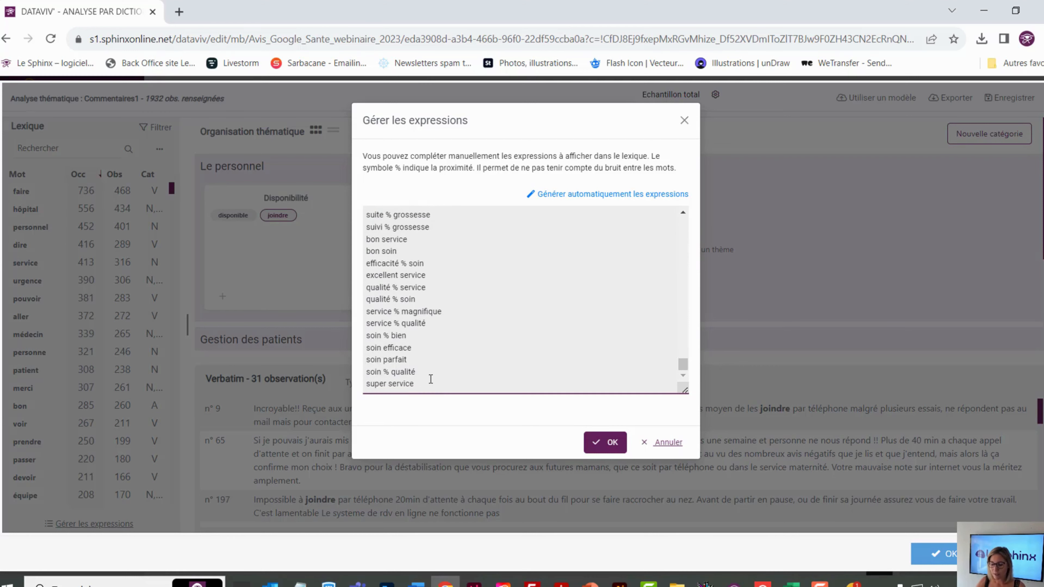
pyautogui.press('Return')
pyautogui.write('charge de t')
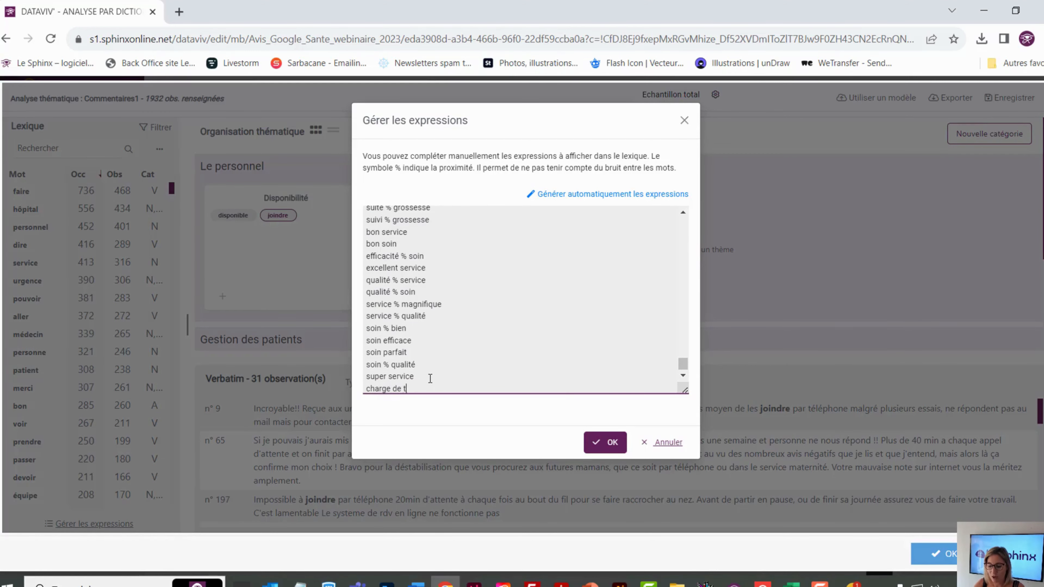
pyautogui.write('ravail')
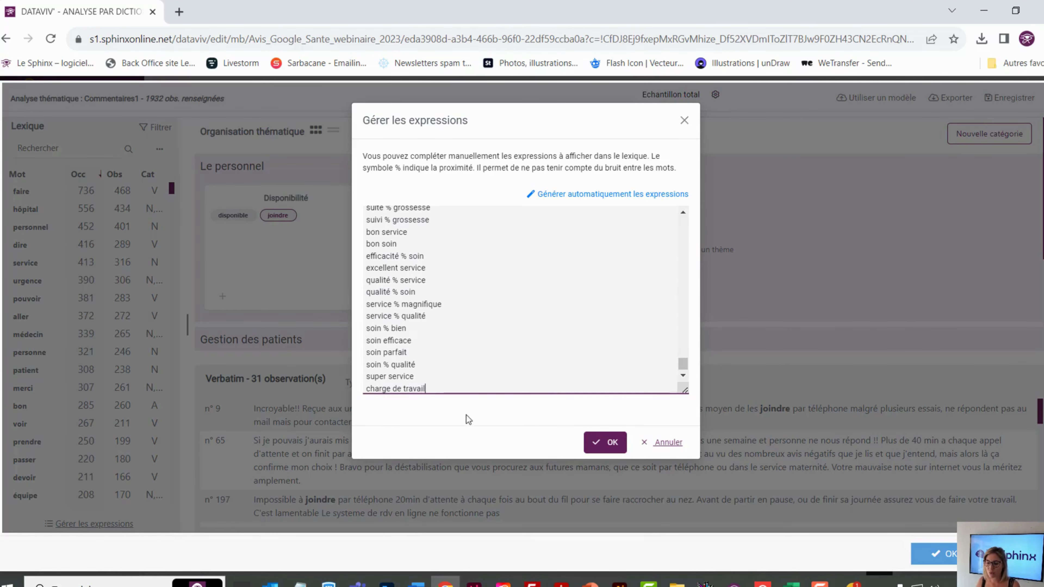
pyautogui.click(613, 442)
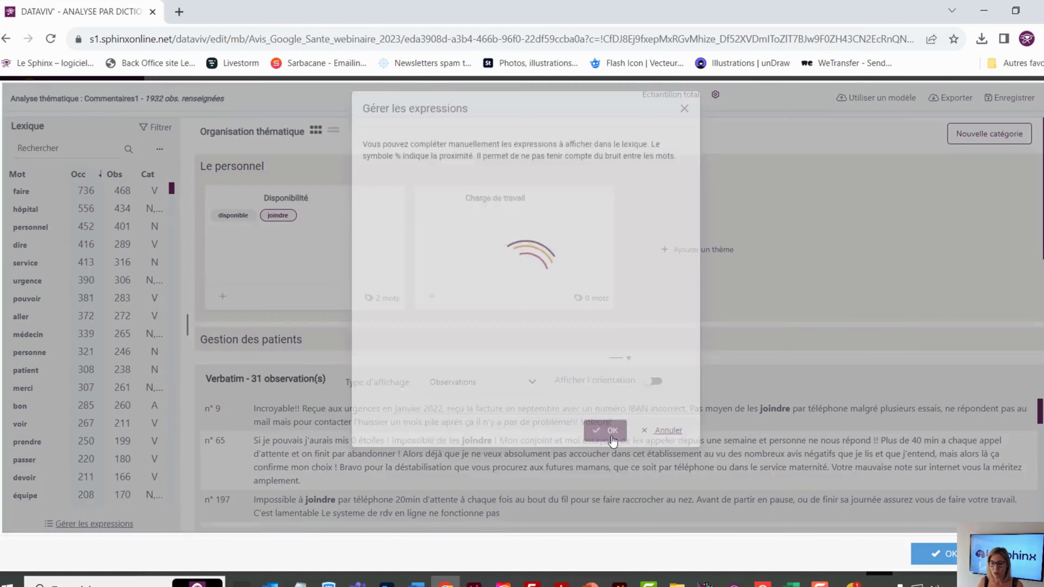
# Search the lexicon for "charge" and examine the verbatim comments containing that single word
pyautogui.click(53, 148)
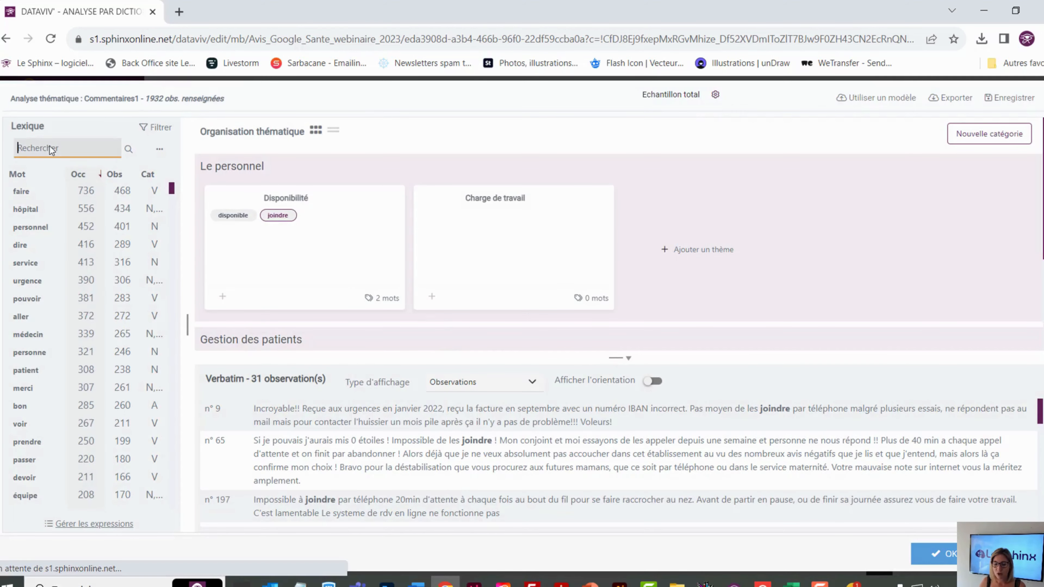
pyautogui.write('charge')
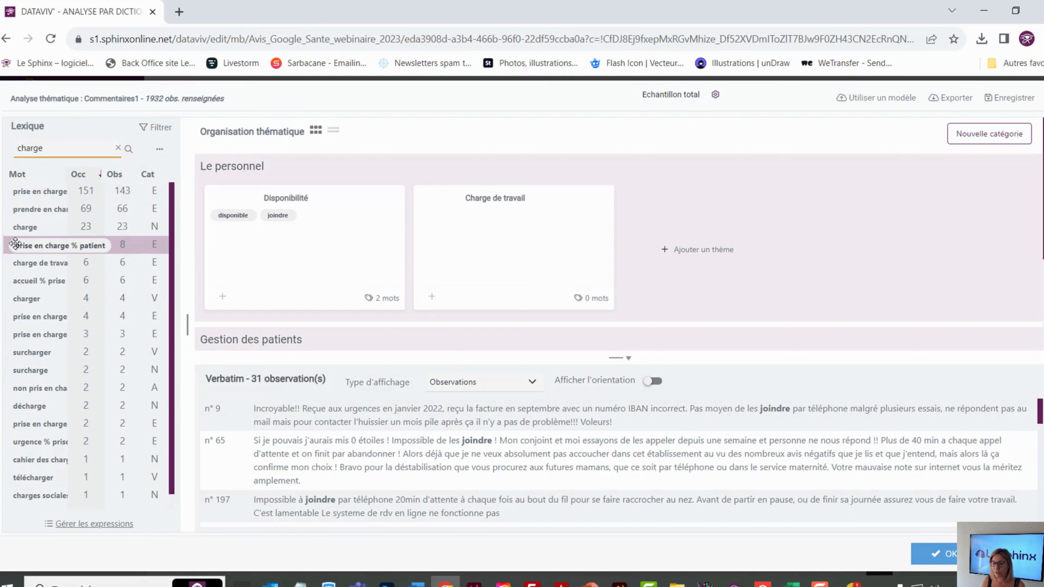
pyautogui.click(17, 226)
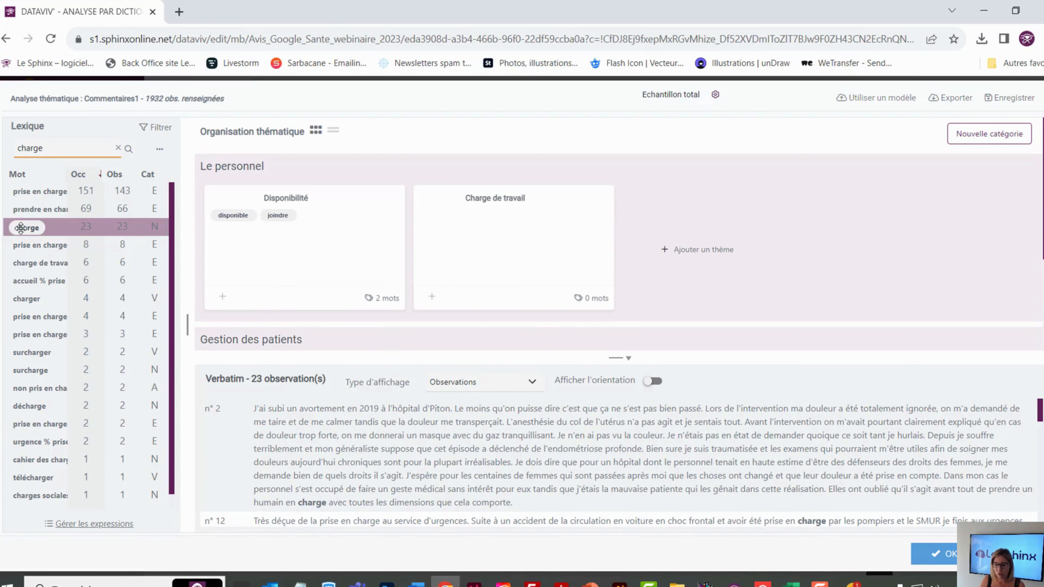
pyautogui.scroll(-1, 676, 426)
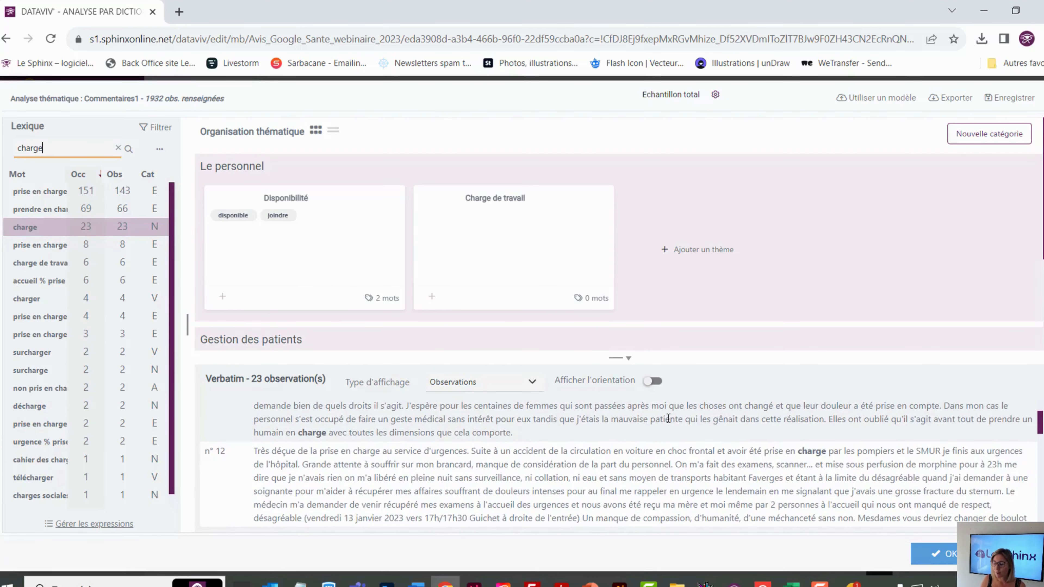
pyautogui.scroll(1, 668, 438)
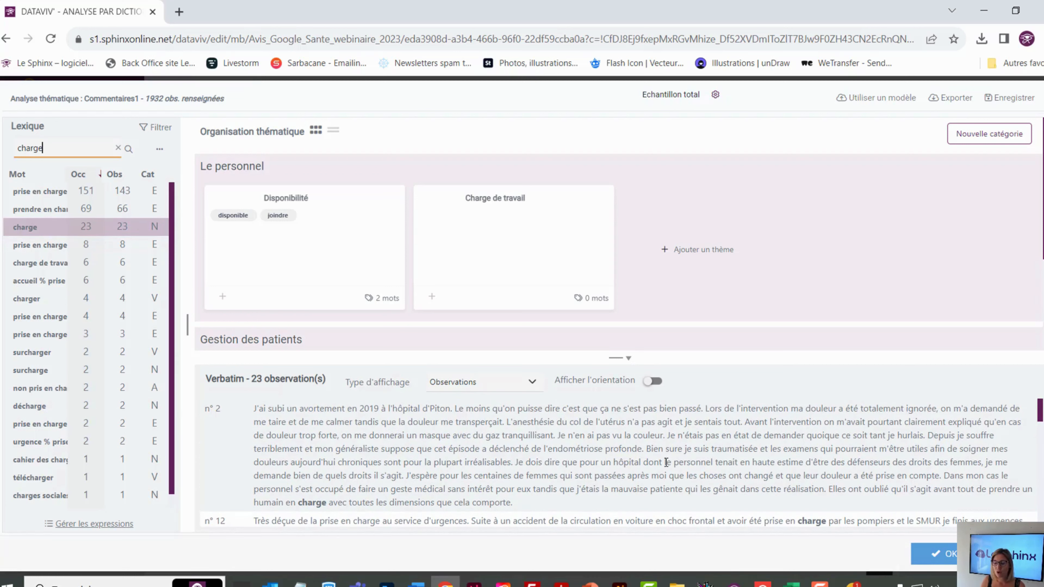
# Assign the lexicon expression "charge de travail" to the Charge de travail theme in the Le personnel category
pyautogui.scroll(-1, 666, 464)
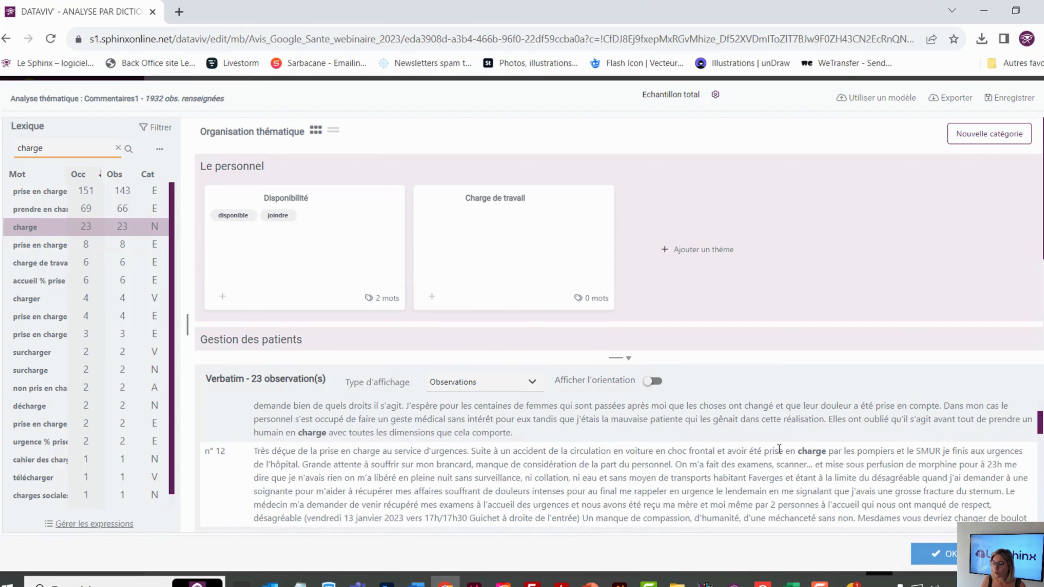
pyautogui.scroll(-1, 820, 450)
pyautogui.scroll(-5, 814, 449)
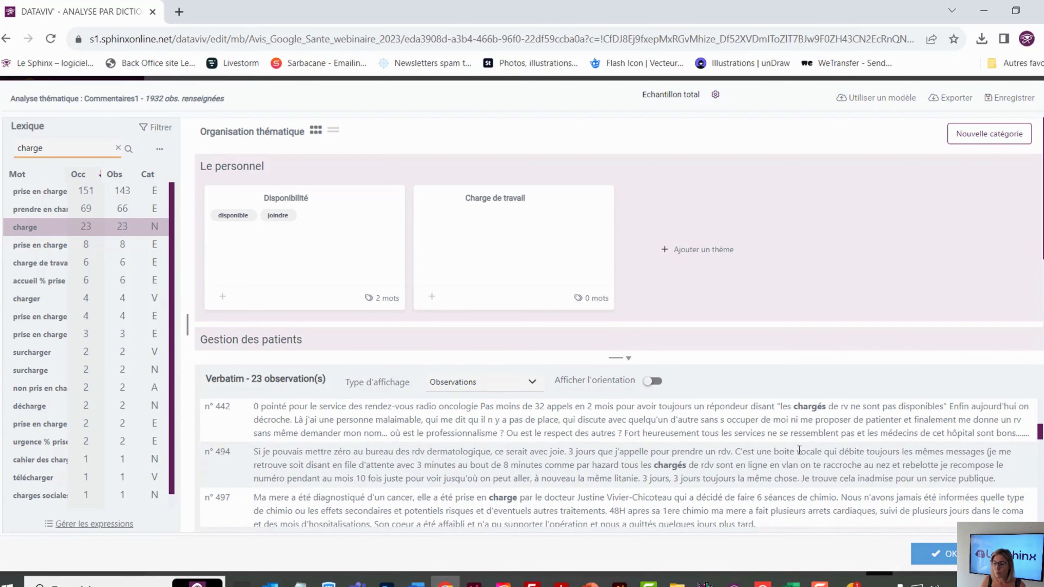
pyautogui.scroll(-3, 718, 466)
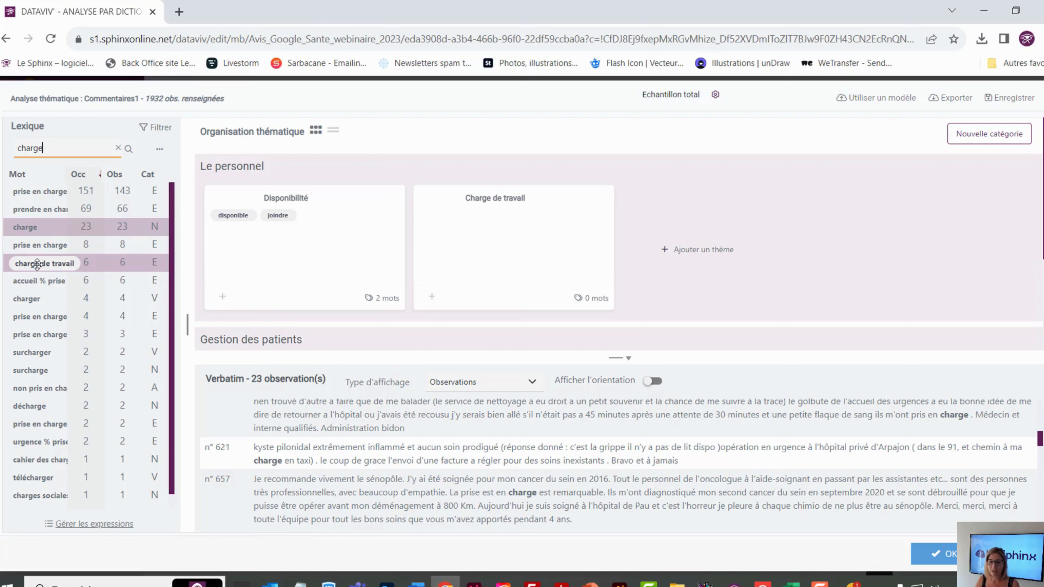
pyautogui.moveTo(37, 265); pyautogui.dragTo(95, 267)
pyautogui.moveTo(506, 245); pyautogui.dragTo(505, 241)
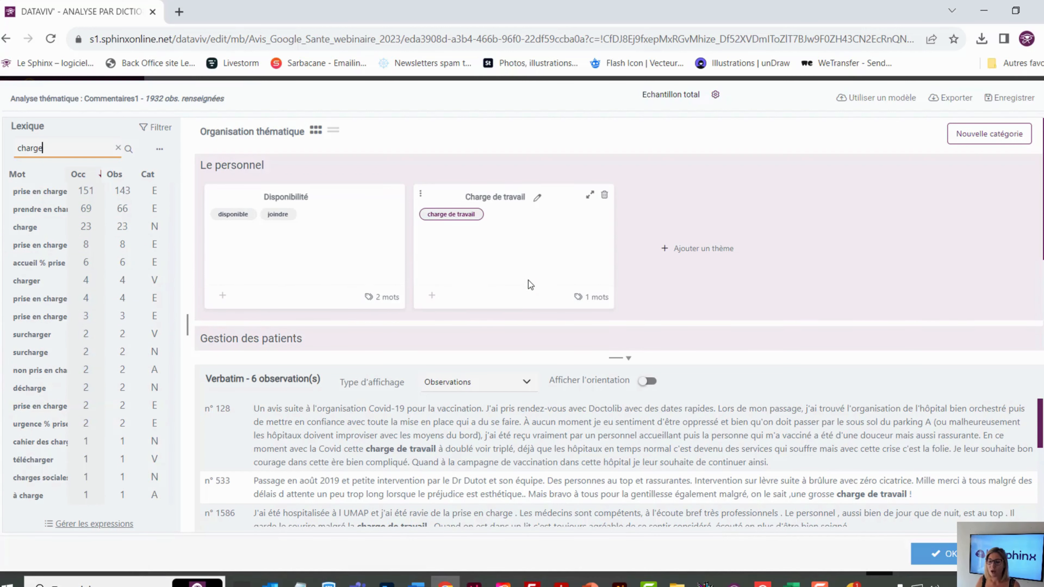
# Add the word "joignabilité" manually to the Disponibilité theme
pyautogui.scroll(-2, 528, 280)
pyautogui.scroll(2, 529, 284)
pyautogui.scroll(-4, 529, 284)
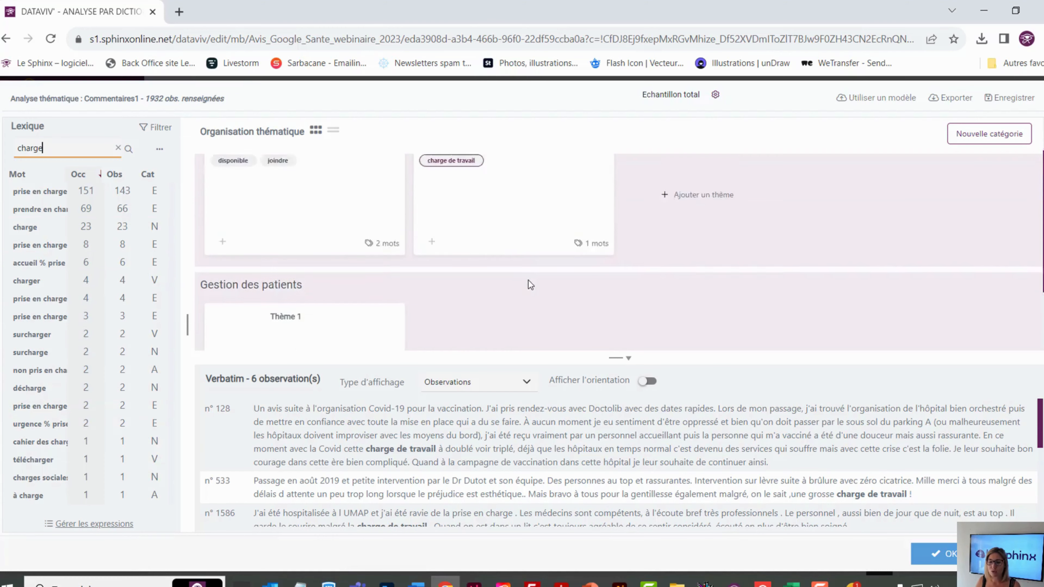
pyautogui.scroll(4, 288, 272)
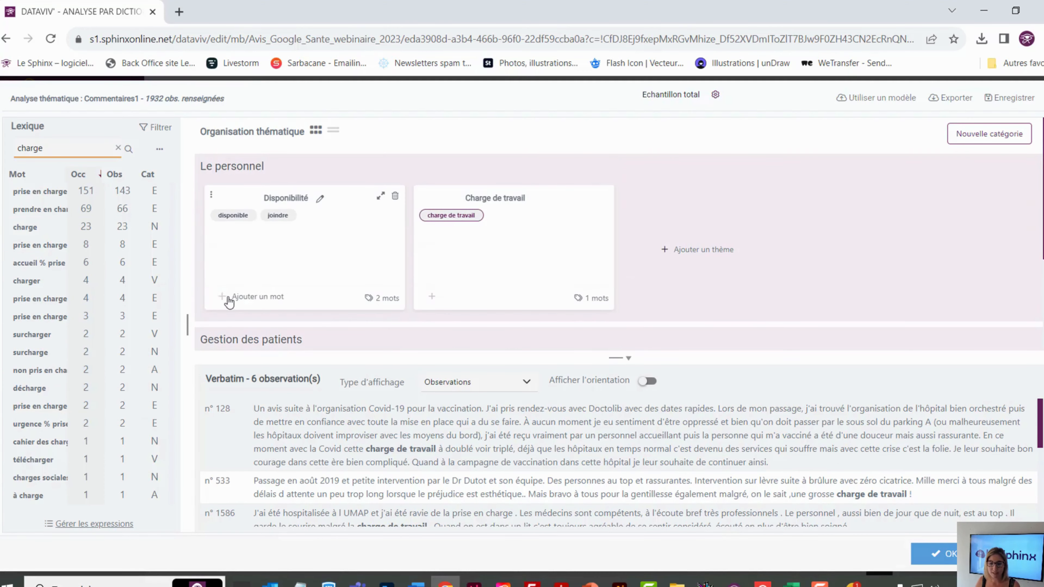
pyautogui.click(222, 300)
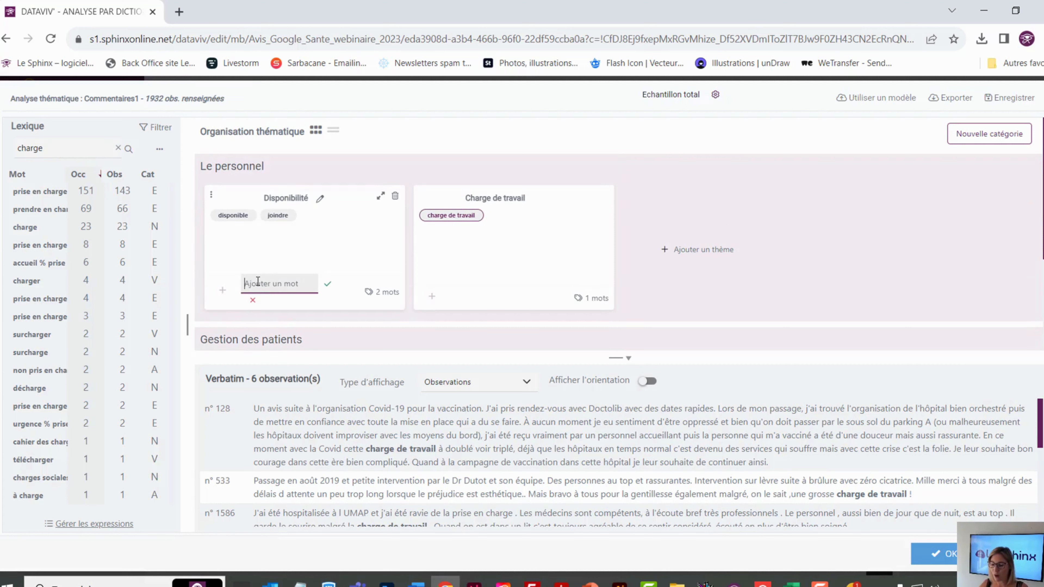
pyautogui.write('joignabil')
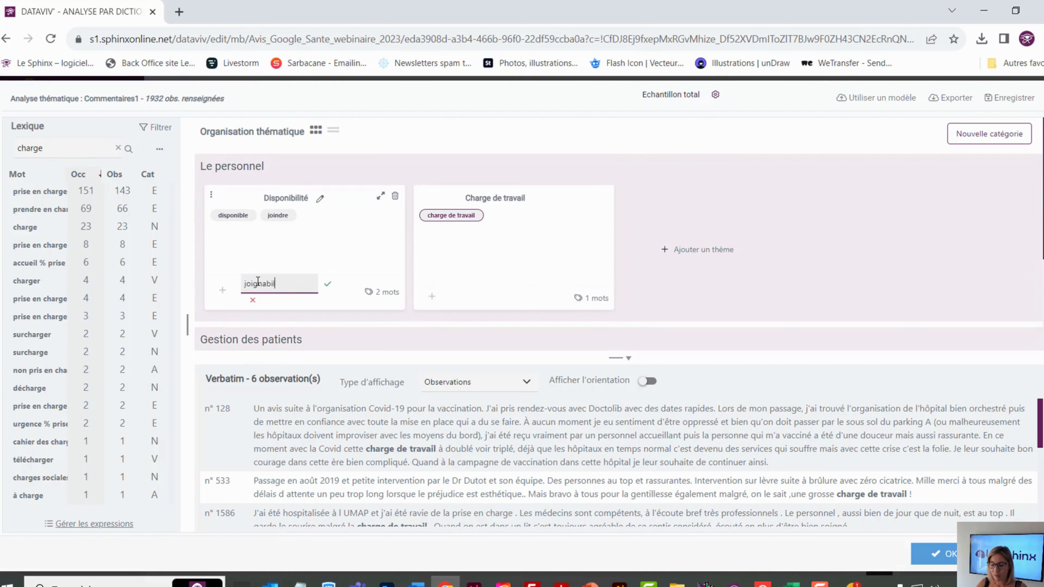
pyautogui.write('ité')
pyautogui.press('Return')
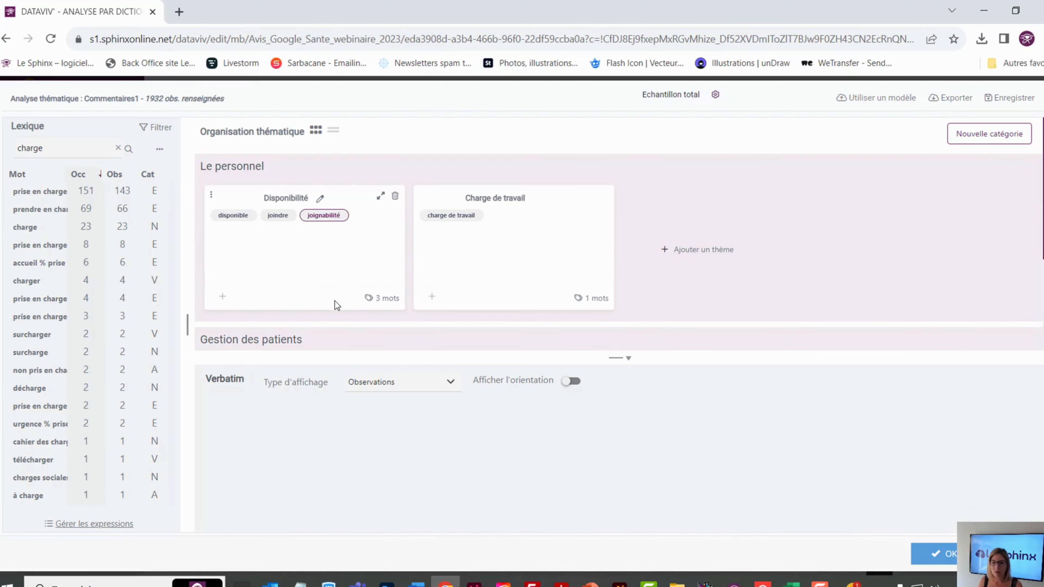
# Try to add "joignabilité" to Thème 1 under Gestion des patients too, and choose to leave the word in its existing theme
pyautogui.scroll(-2, 378, 299)
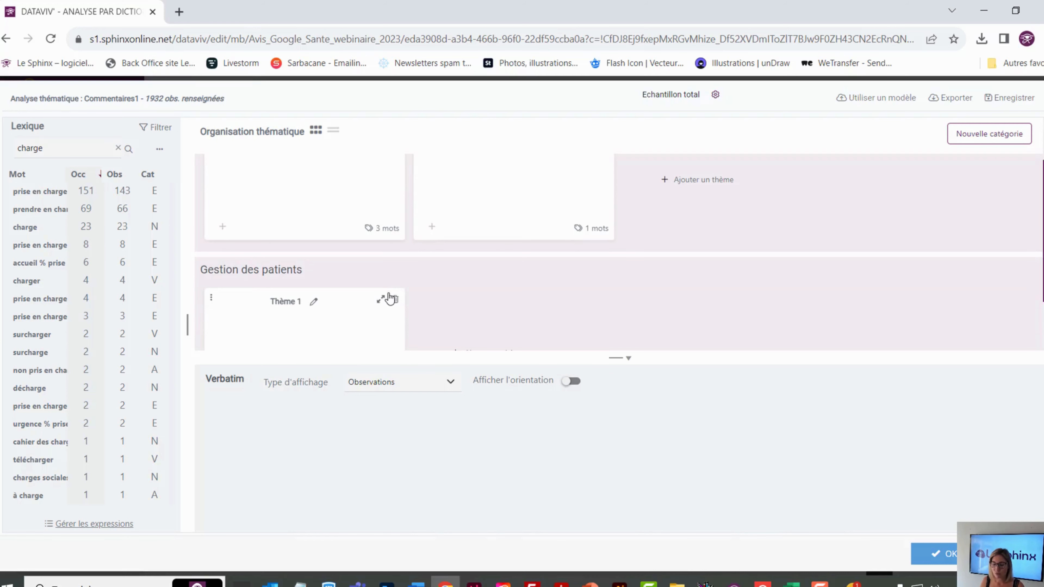
pyautogui.scroll(-2, 389, 298)
pyautogui.click(223, 330)
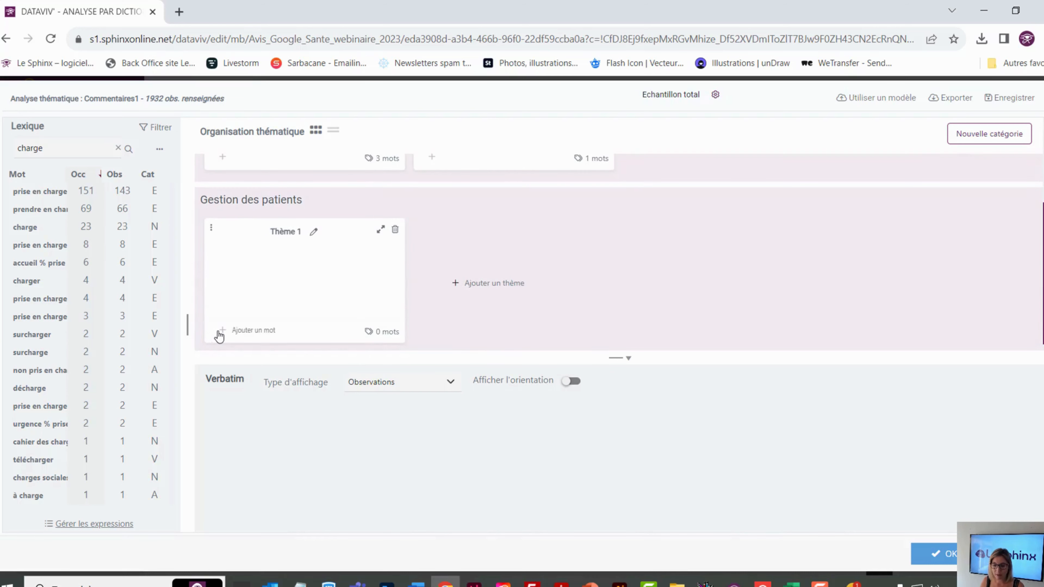
pyautogui.write('joig')
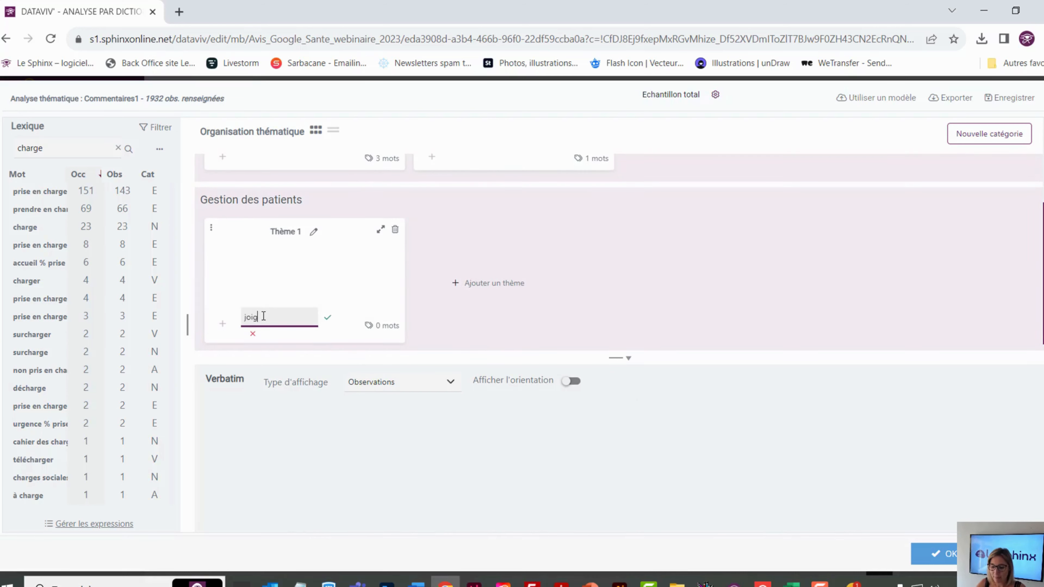
pyautogui.write('nabilité')
pyautogui.press('Return')
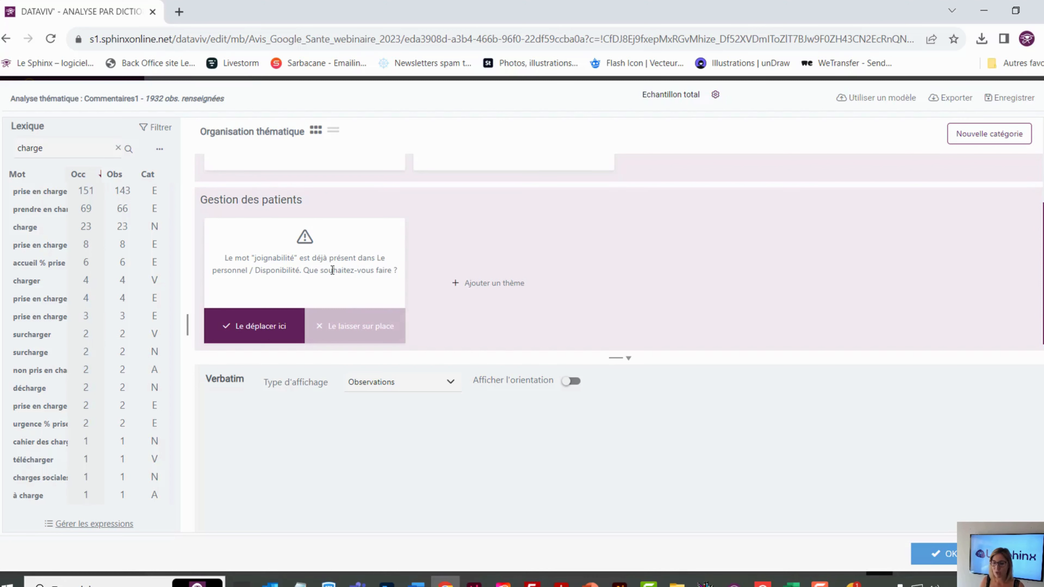
pyautogui.scroll(1, 346, 334)
pyautogui.scroll(-2, 377, 300)
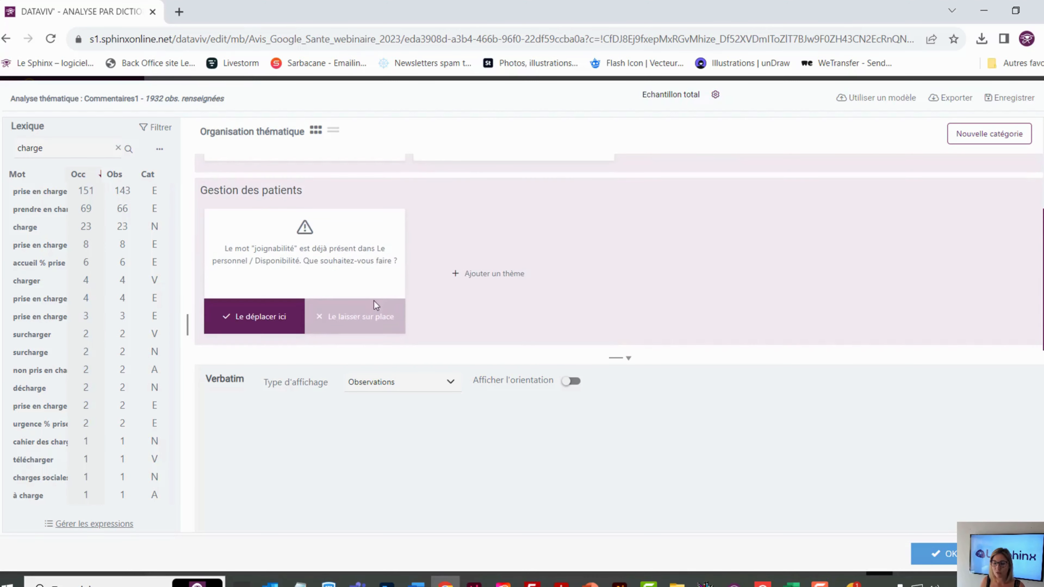
pyautogui.click(375, 307)
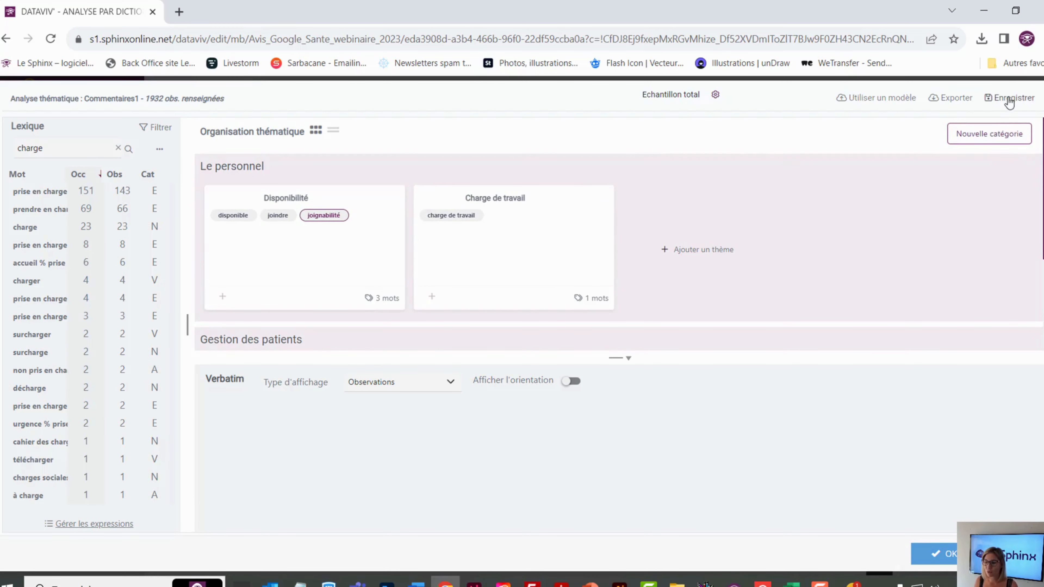
# Save the thematic dictionary
pyautogui.click(1018, 100)
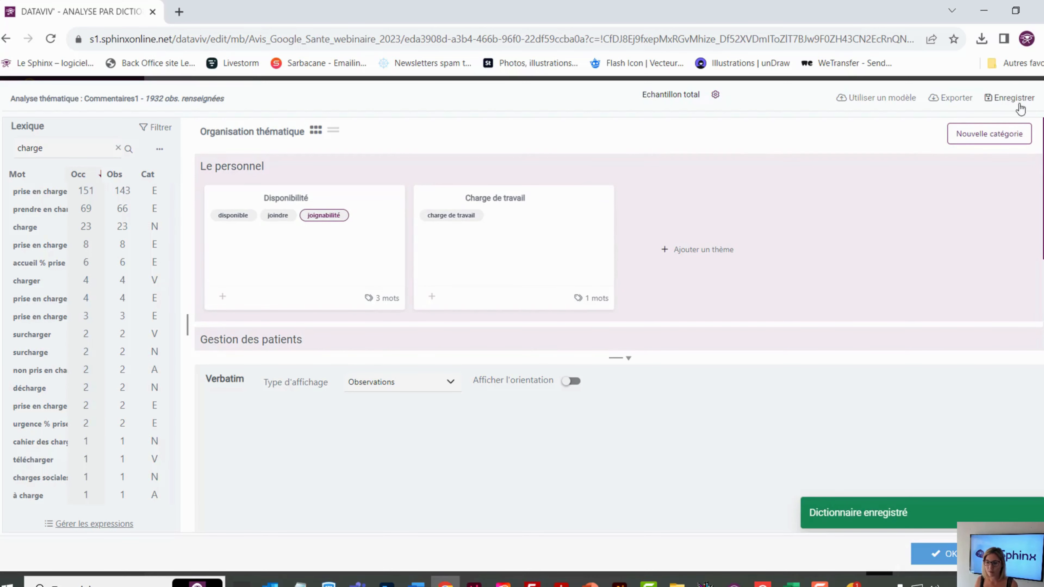
pyautogui.scroll(-2, 880, 217)
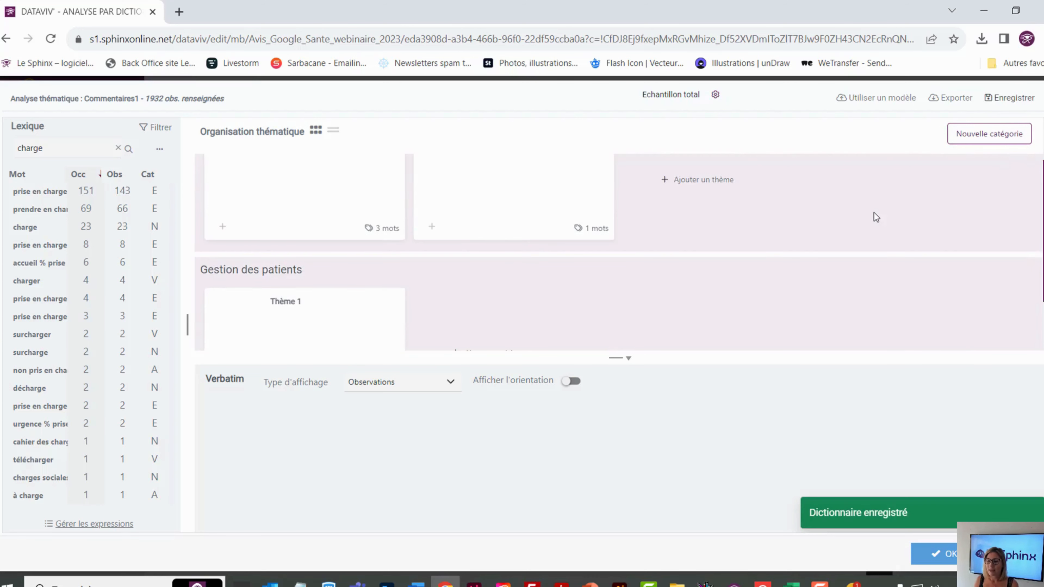
pyautogui.scroll(-2, 876, 217)
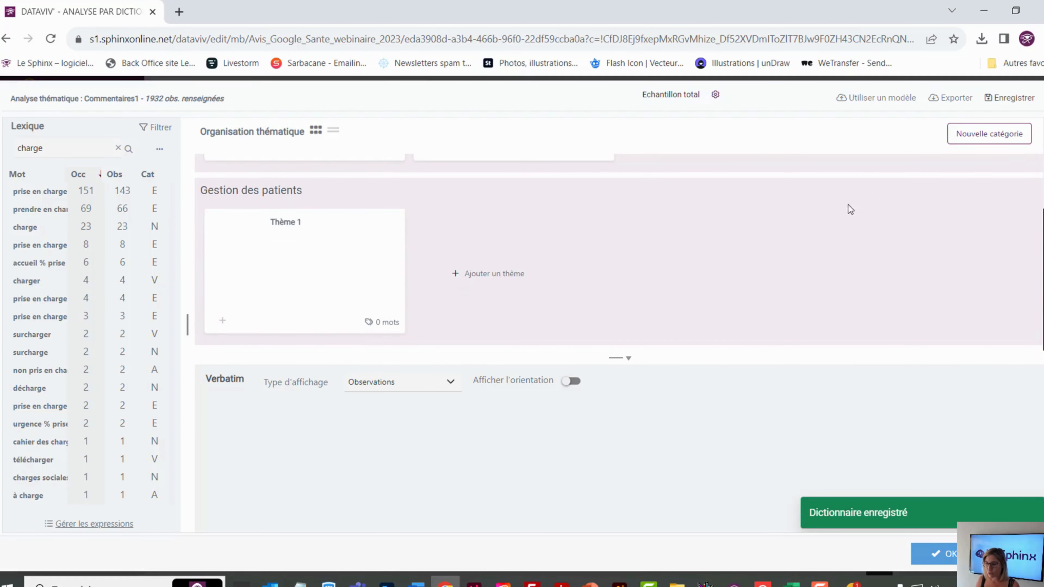
# Move the Charge de travail theme from the Le personnel category to Gestion des patients, after Thème 1
pyautogui.scroll(4, 707, 212)
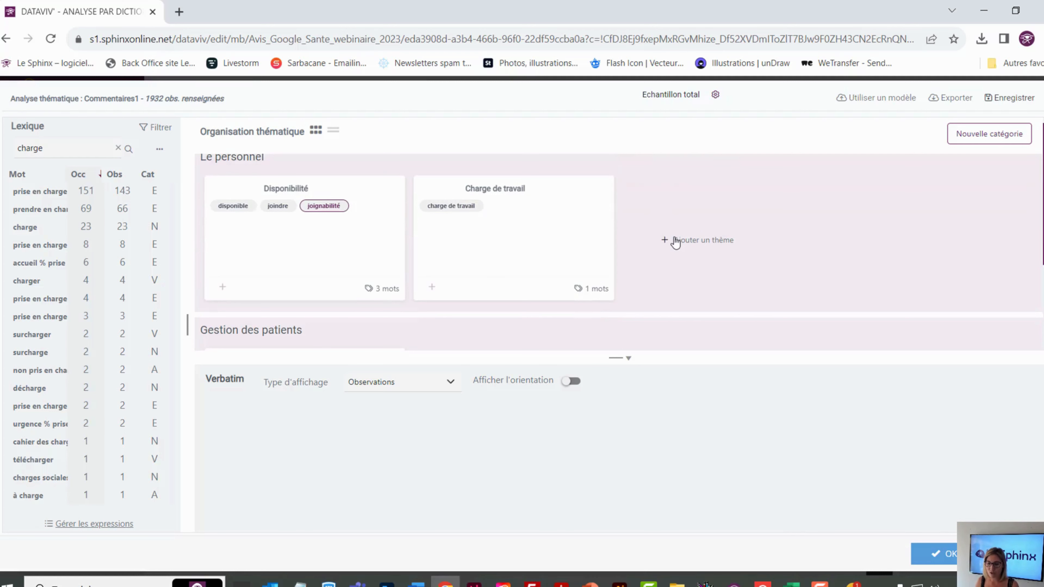
pyautogui.scroll(-2, 660, 246)
pyautogui.scroll(2, 662, 247)
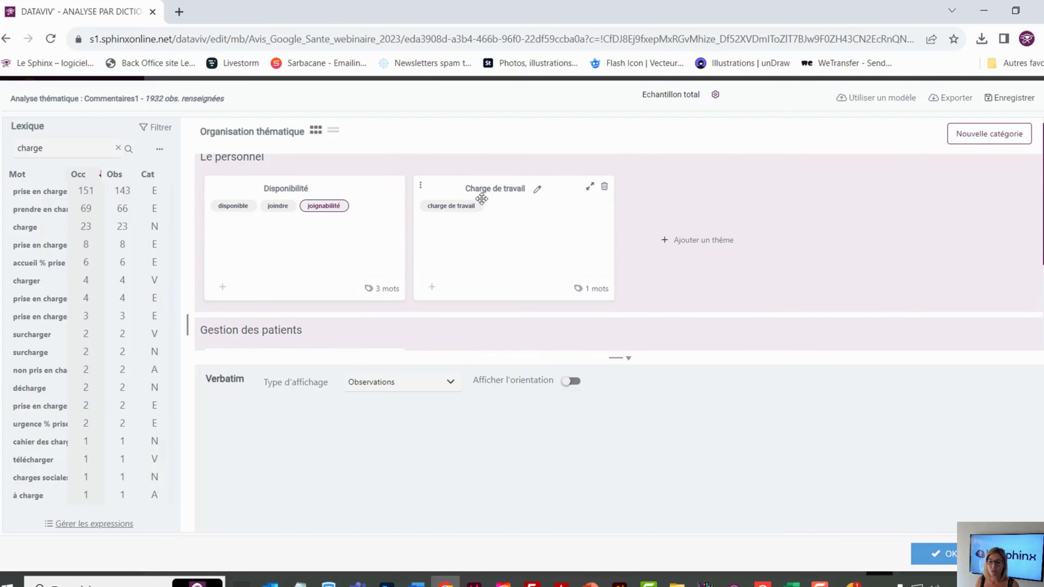
pyautogui.moveTo(424, 187); pyautogui.dragTo(338, 353)
pyautogui.moveTo(405, 243); pyautogui.dragTo(329, 342)
pyautogui.moveTo(423, 186); pyautogui.dragTo(392, 355)
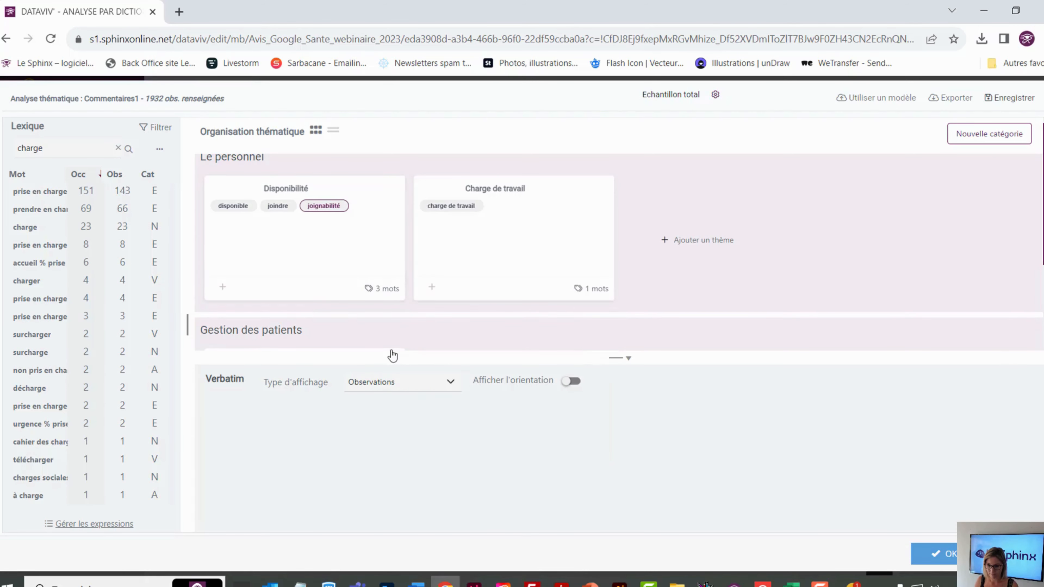
pyautogui.moveTo(430, 194); pyautogui.dragTo(453, 349)
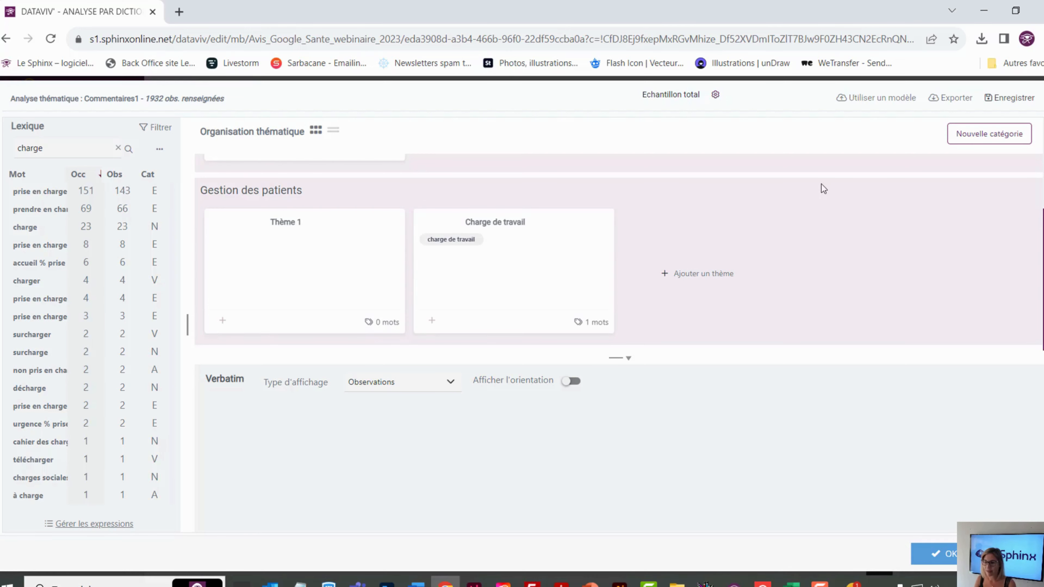
# Export the dictionary and open the downloaded Commentaires1_themes (1).dic file in Notepad
pyautogui.click(954, 101)
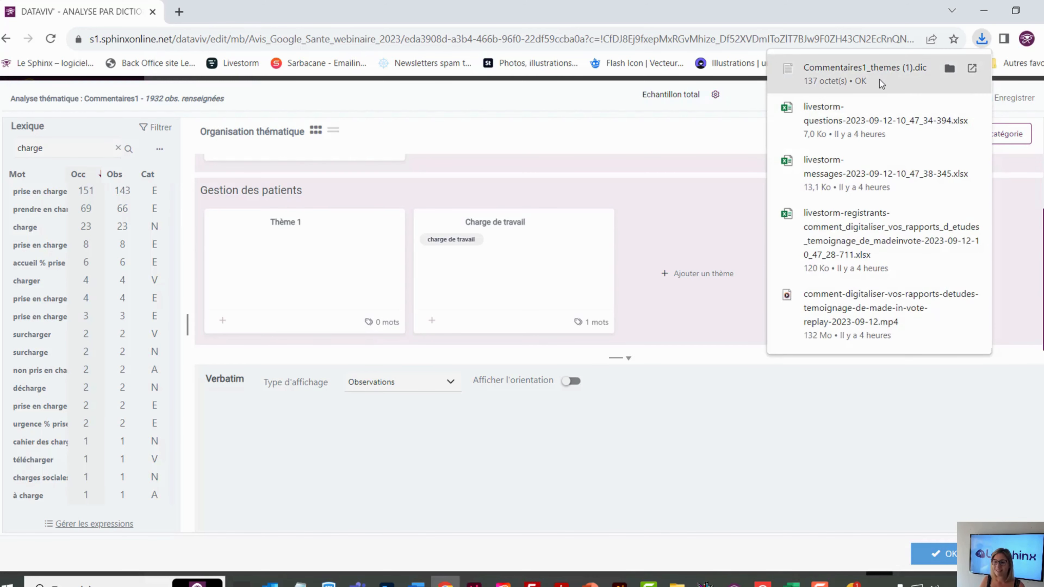
pyautogui.click(879, 79)
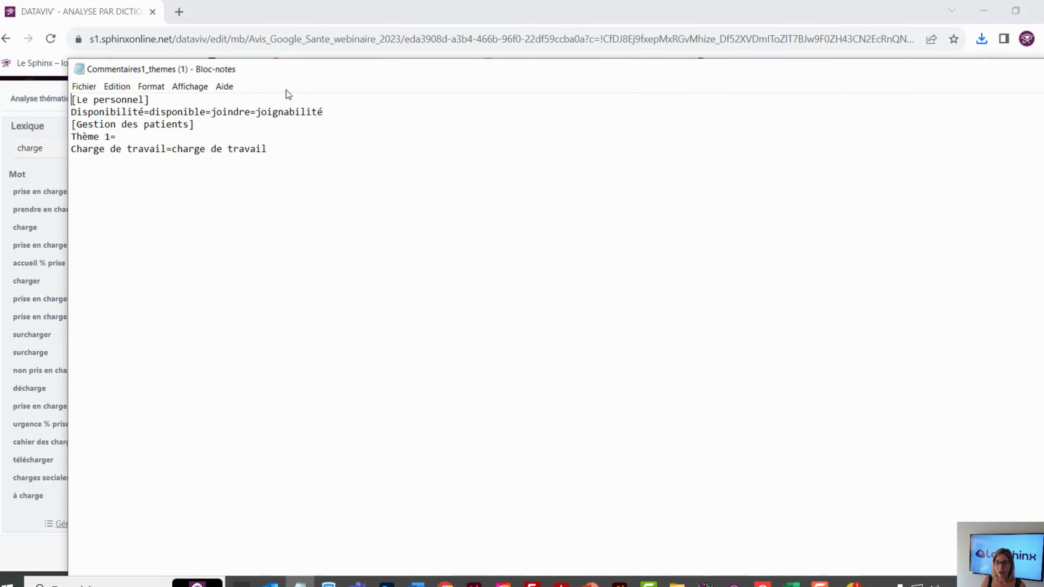
pyautogui.moveTo(307, 77); pyautogui.dragTo(331, 105)
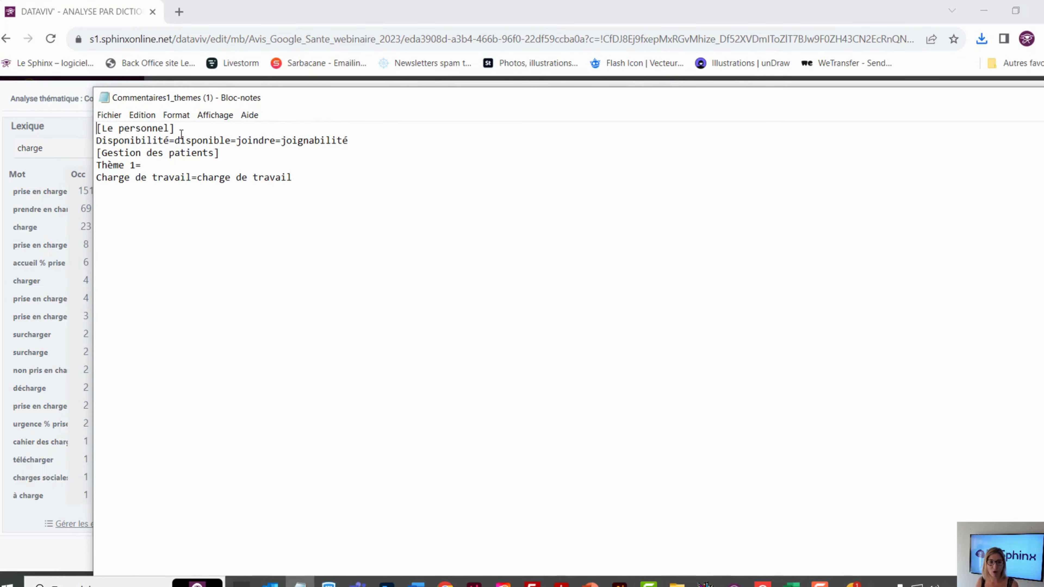
# Examine how the exported file writes categories, themes and their words, and close the file
pyautogui.moveTo(181, 129); pyautogui.dragTo(96, 123)
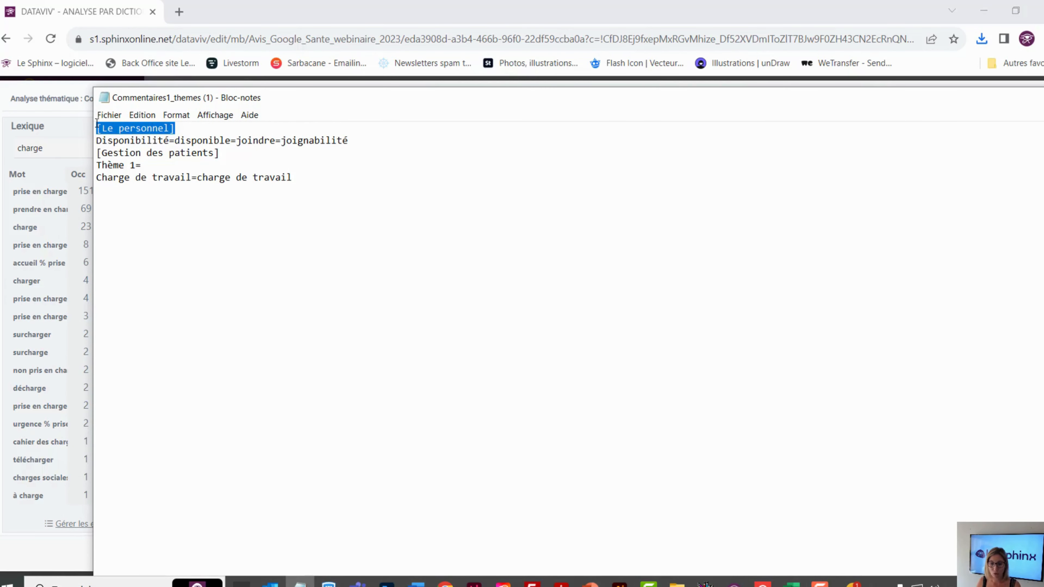
pyautogui.moveTo(225, 153); pyautogui.dragTo(175, 136)
pyautogui.click(97, 140)
pyautogui.click(170, 140)
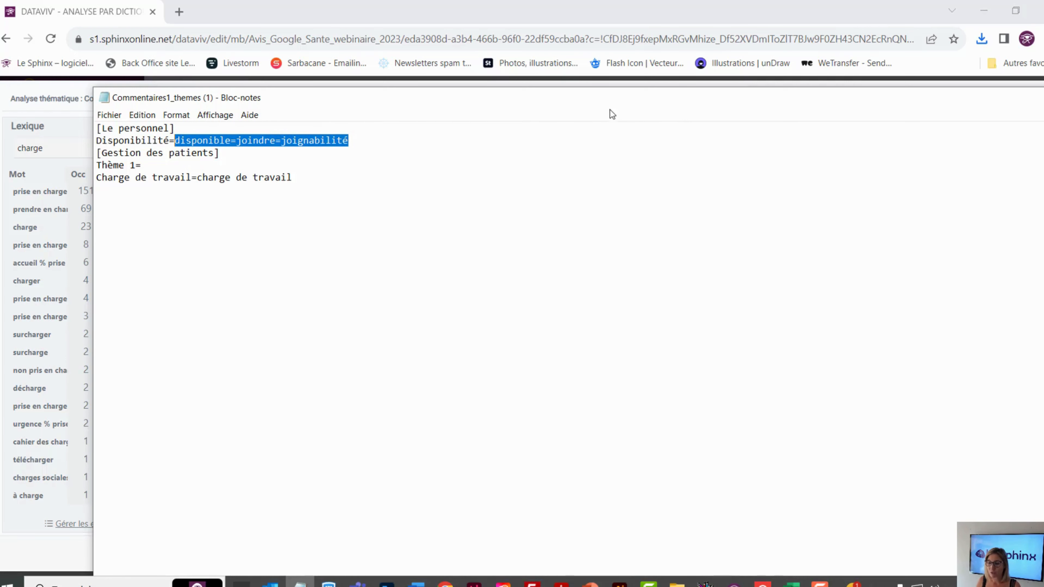
pyautogui.moveTo(699, 105); pyautogui.dragTo(480, 85)
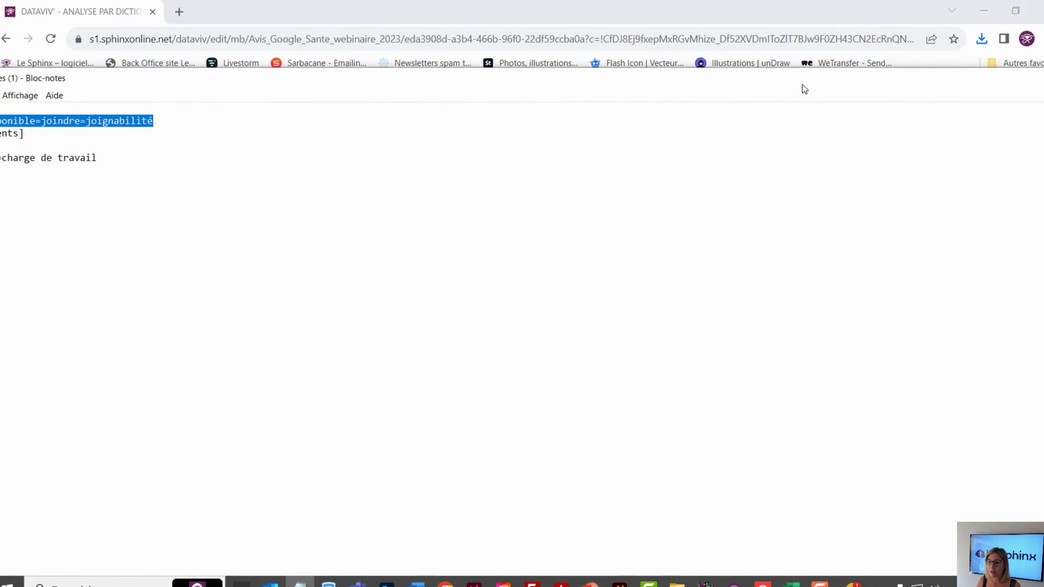
pyautogui.moveTo(804, 89); pyautogui.dragTo(688, 109)
pyautogui.click(1018, 100)
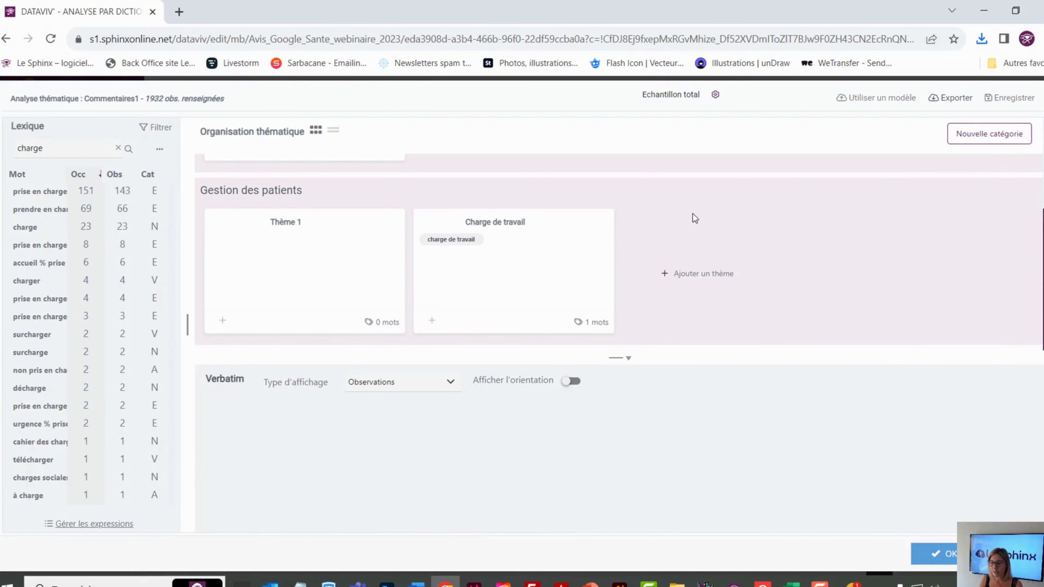
# Load the Commentaires_themes.dic dictionary file and confirm replacing the current theme definition
pyautogui.scroll(3, 685, 276)
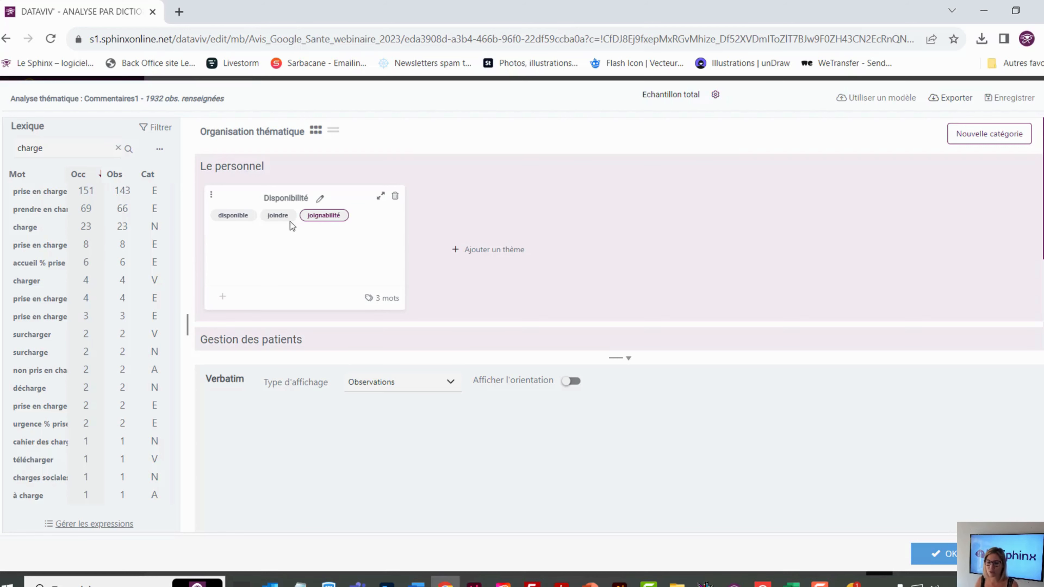
pyautogui.scroll(-3, 291, 247)
pyautogui.scroll(3, 469, 255)
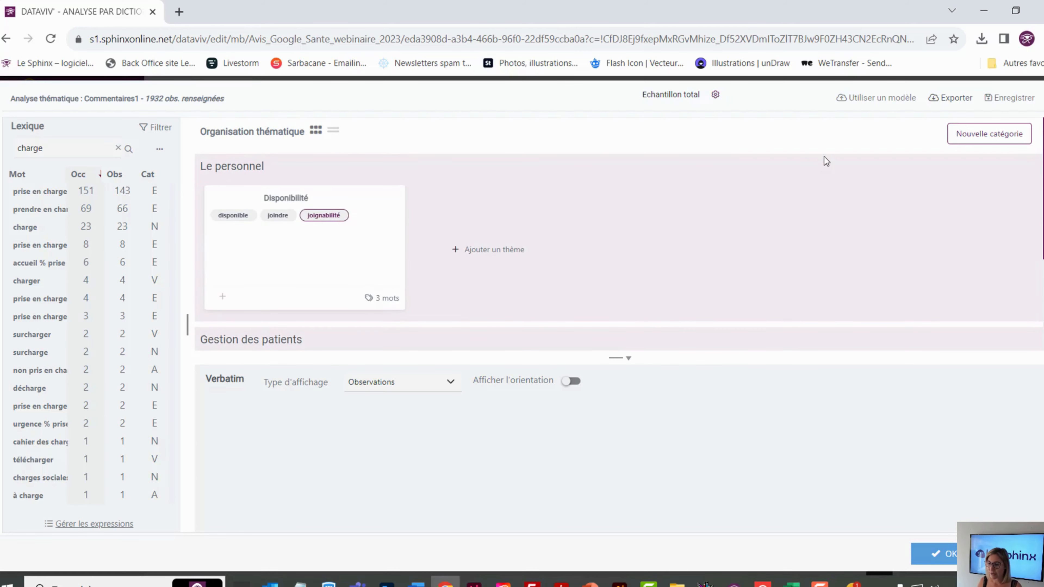
pyautogui.click(868, 101)
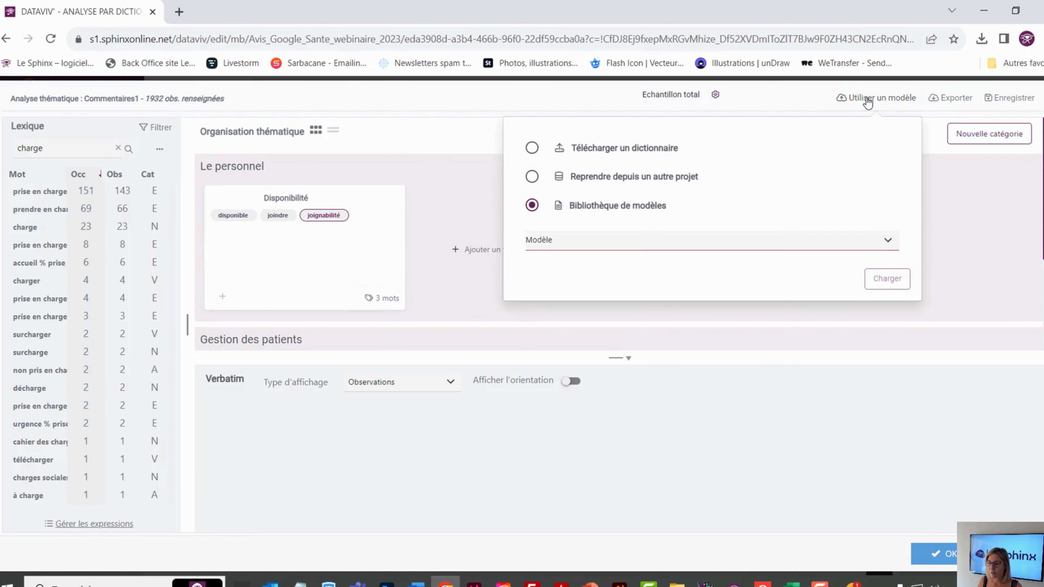
pyautogui.click(533, 149)
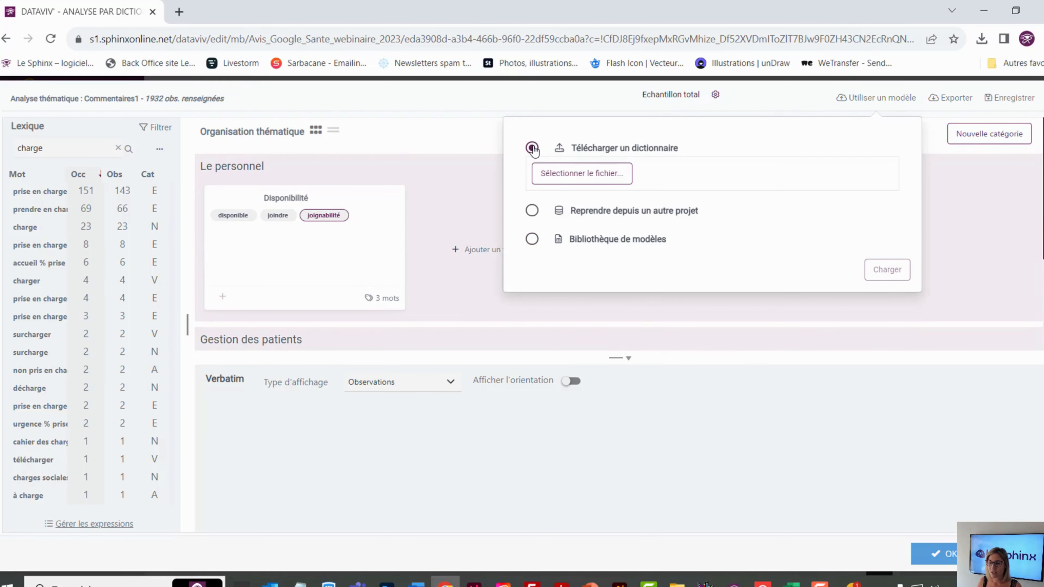
pyautogui.click(571, 182)
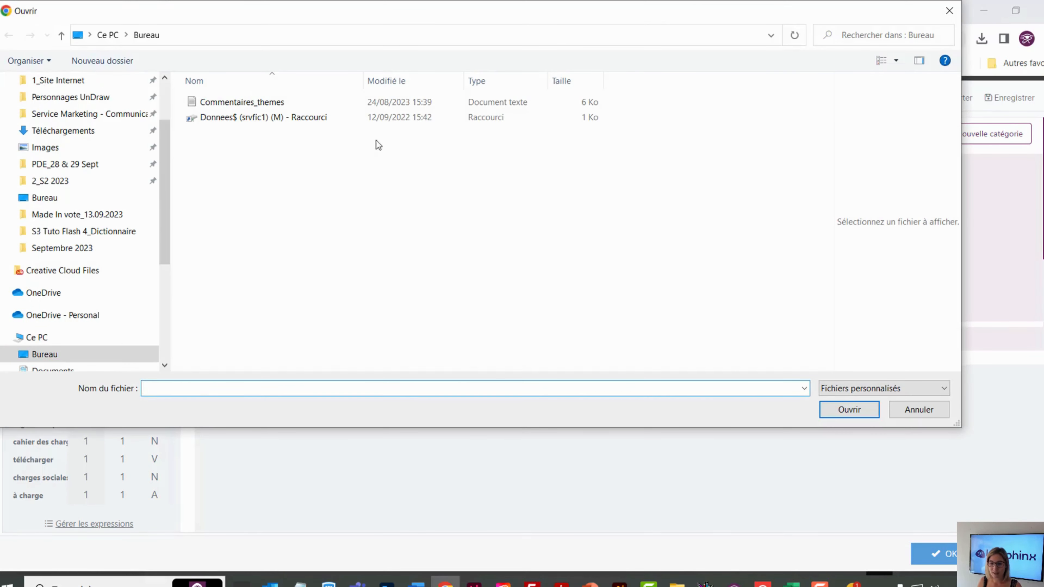
pyautogui.doubleClick(262, 102)
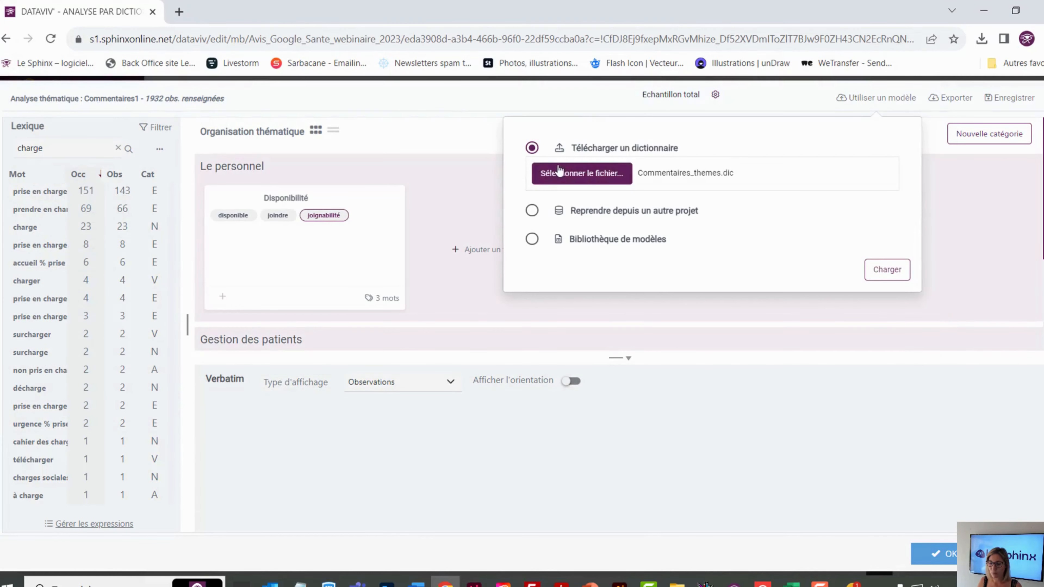
pyautogui.click(883, 271)
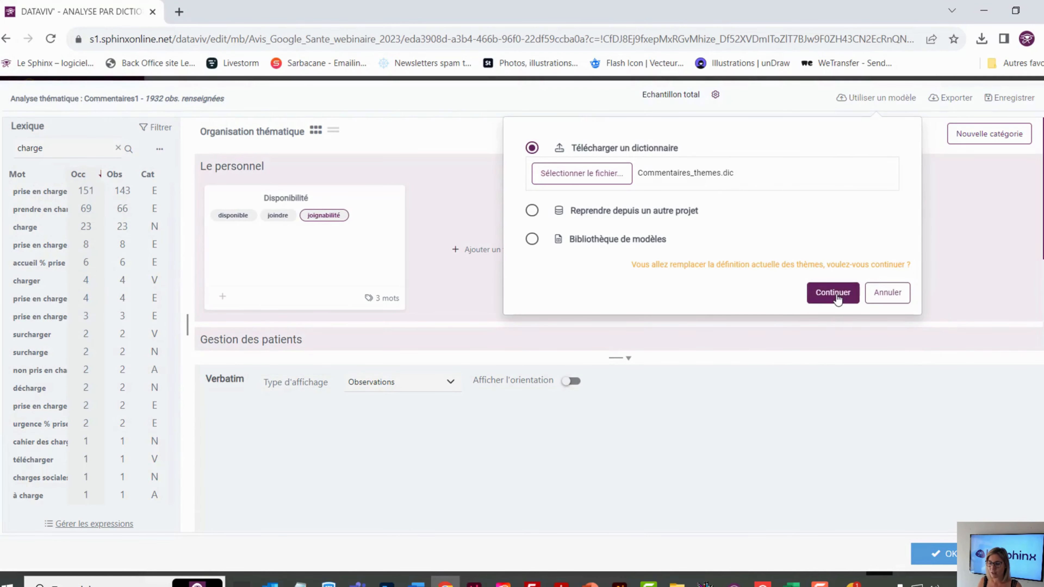
pyautogui.click(834, 294)
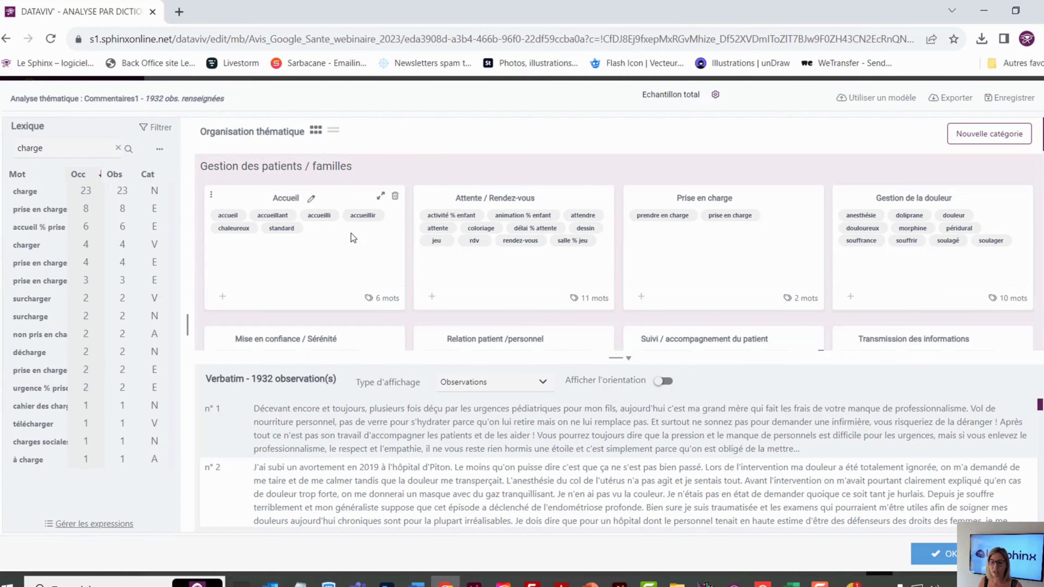
# Examine the categories, themes and associated words of the loaded dictionary
pyautogui.scroll(-10, 350, 235)
pyautogui.scroll(-10, 350, 233)
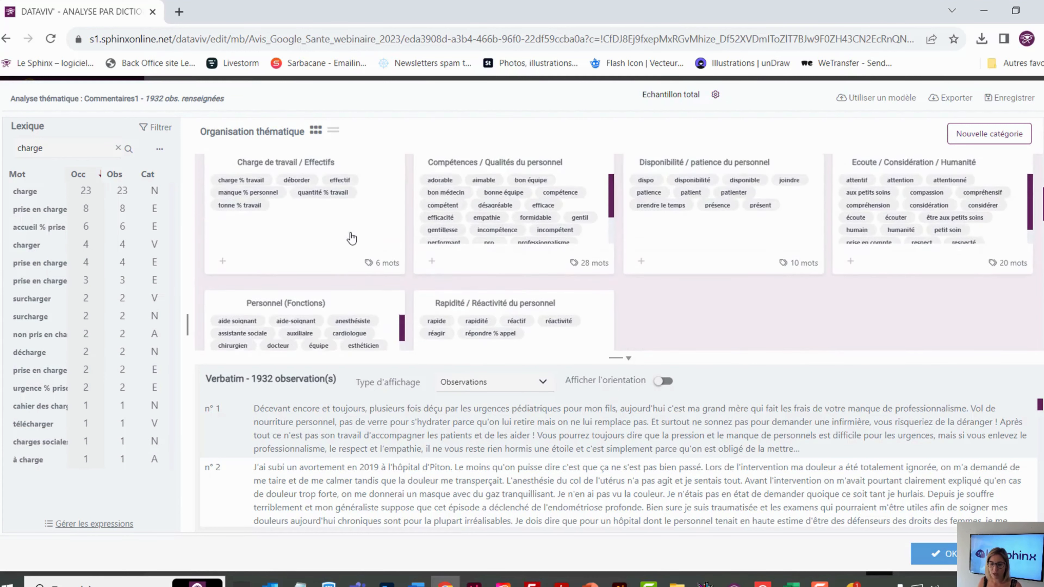
pyautogui.scroll(-10, 352, 233)
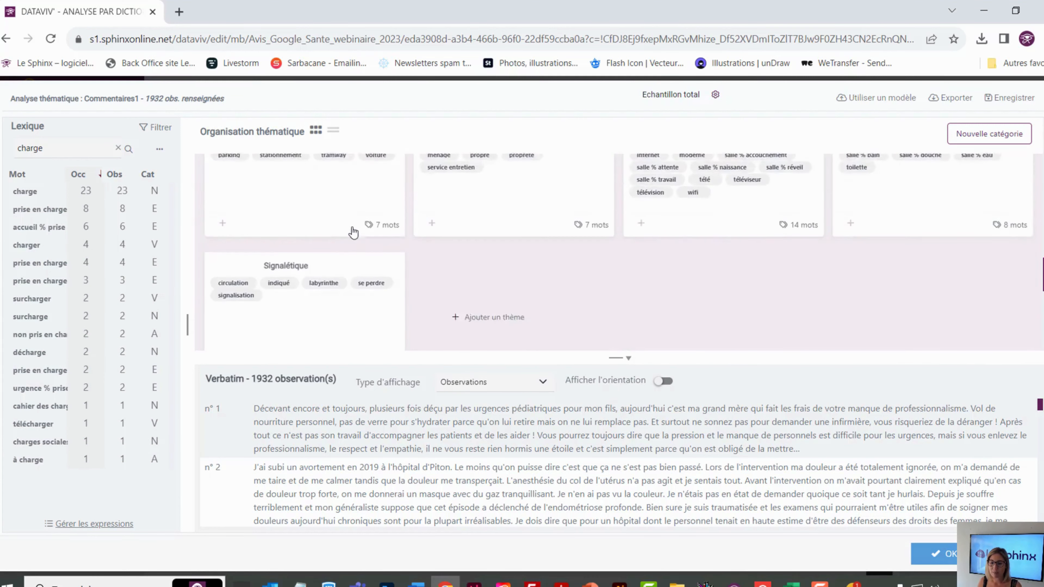
pyautogui.scroll(-1, 352, 228)
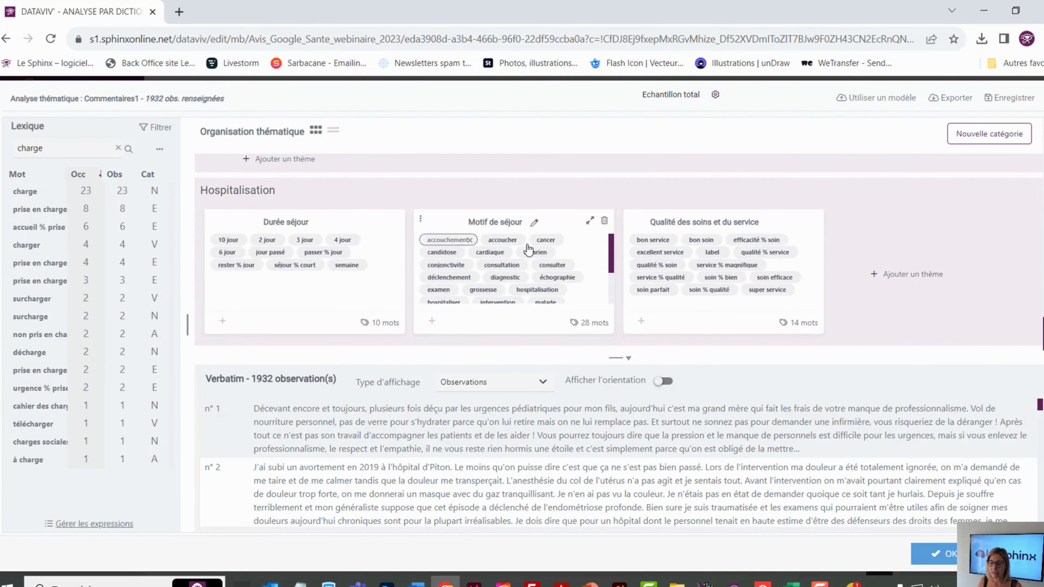
pyautogui.scroll(5, 657, 251)
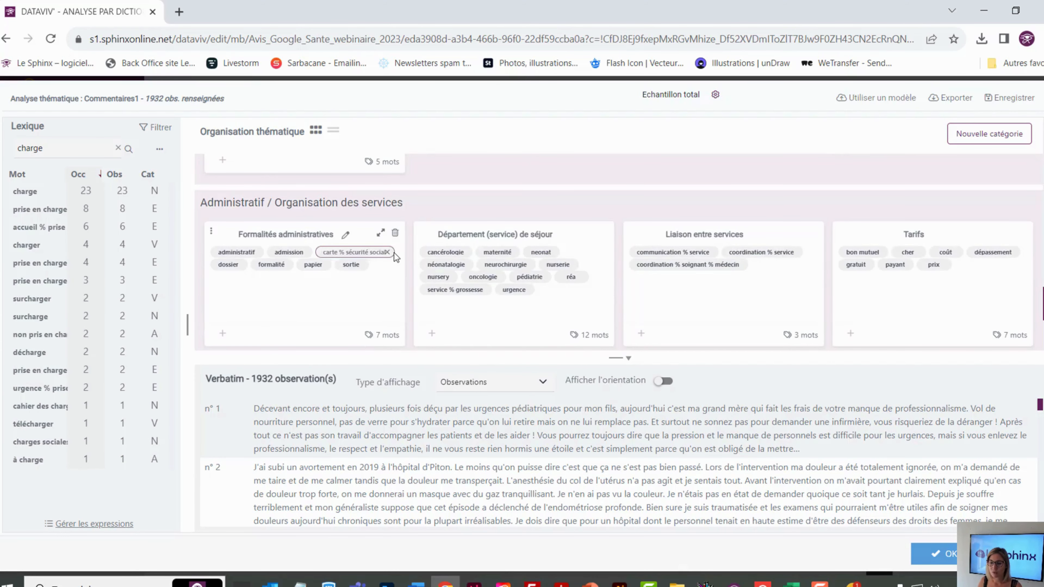
pyautogui.scroll(5, 393, 249)
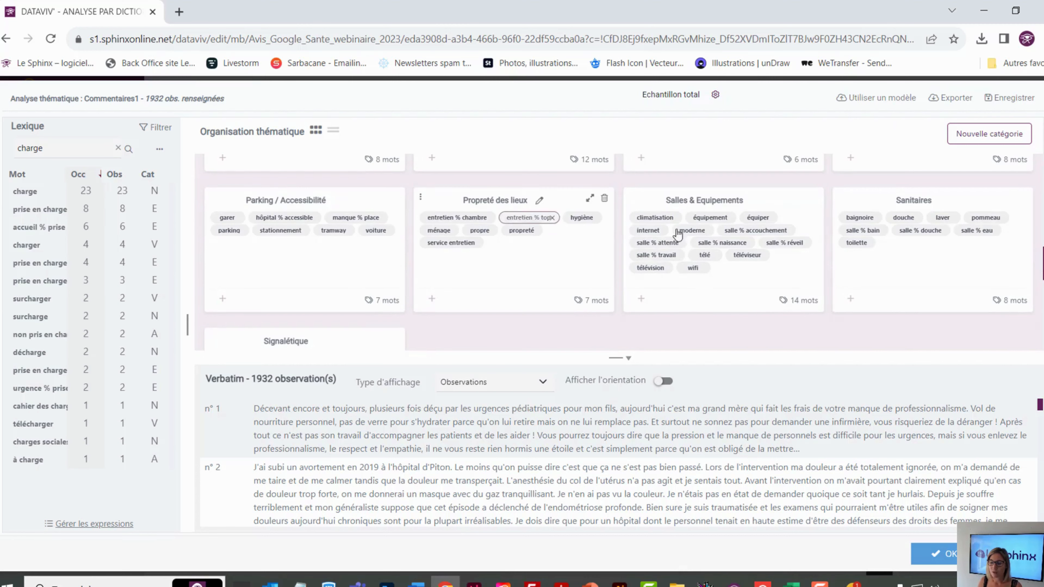
pyautogui.scroll(3, 362, 244)
pyautogui.scroll(4, 361, 243)
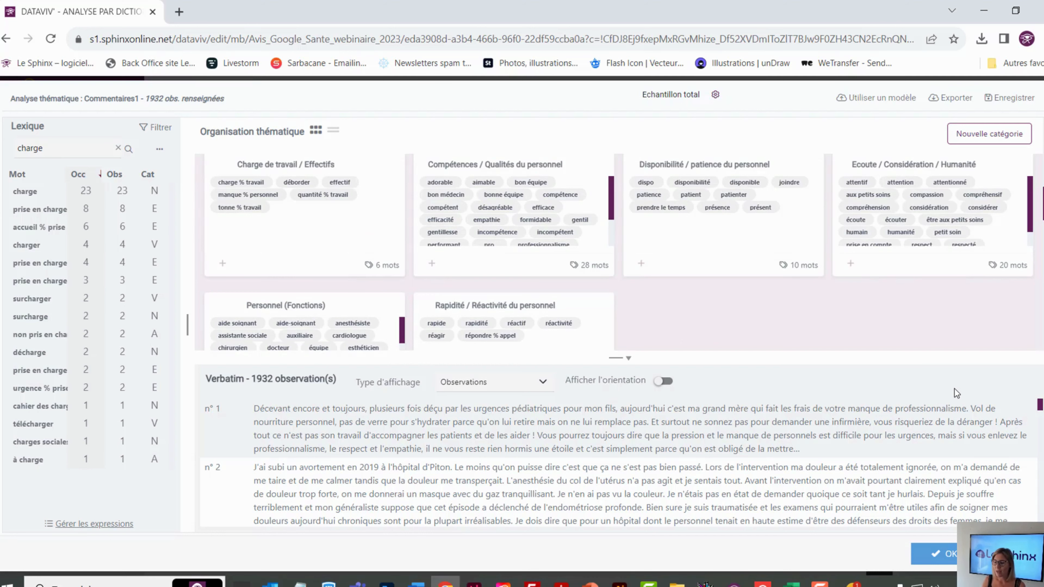
# Validate the thematic analysis and preview the report on its Thèmes page
pyautogui.click(941, 555)
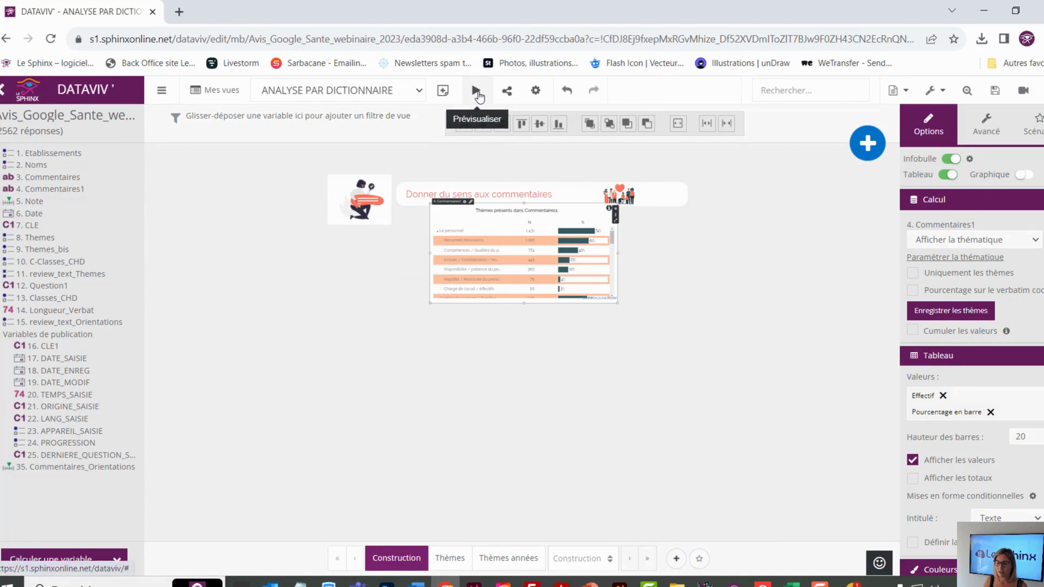
pyautogui.click(476, 91)
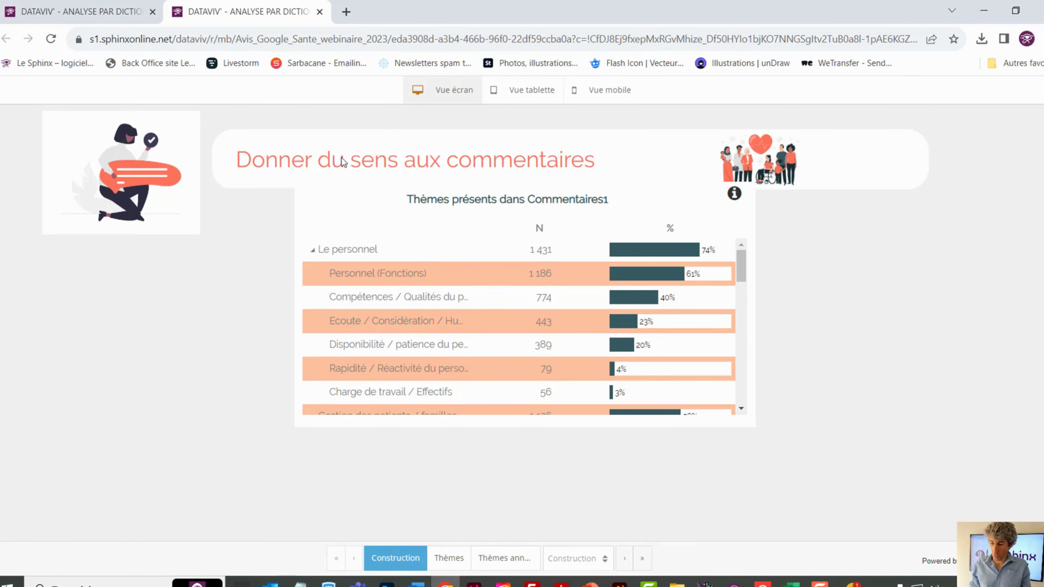
pyautogui.click(449, 557)
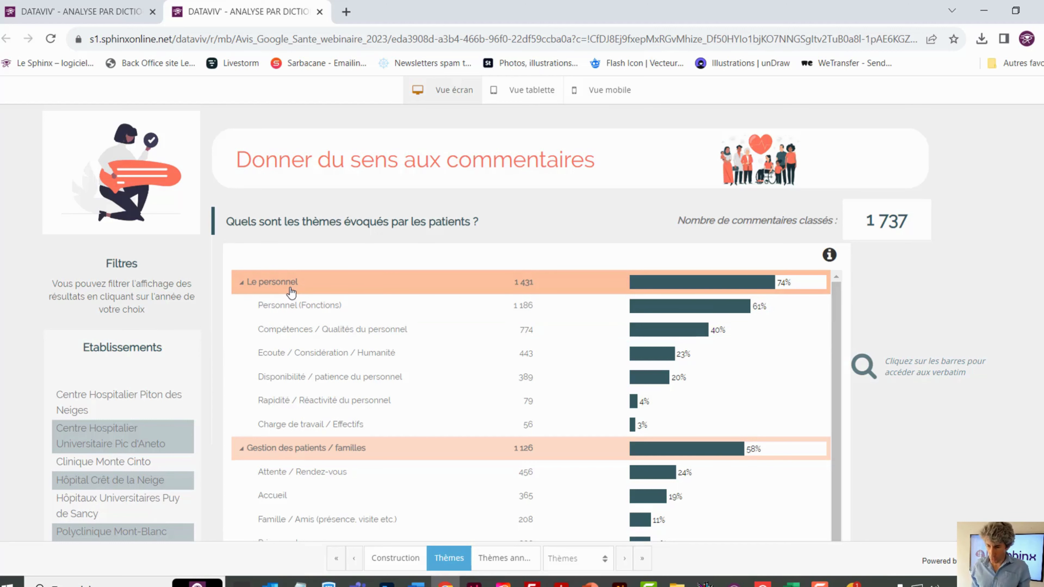
# Collapse the Le personnel and Gestion des patients / familles categories in the theme table and expand both again
pyautogui.click(246, 285)
pyautogui.click(248, 308)
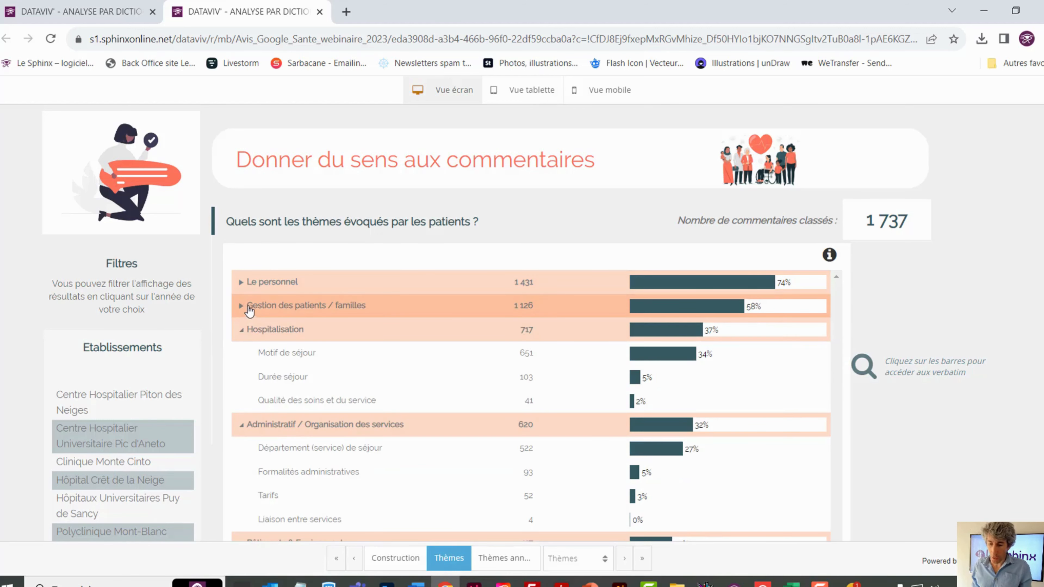
pyautogui.click(243, 310)
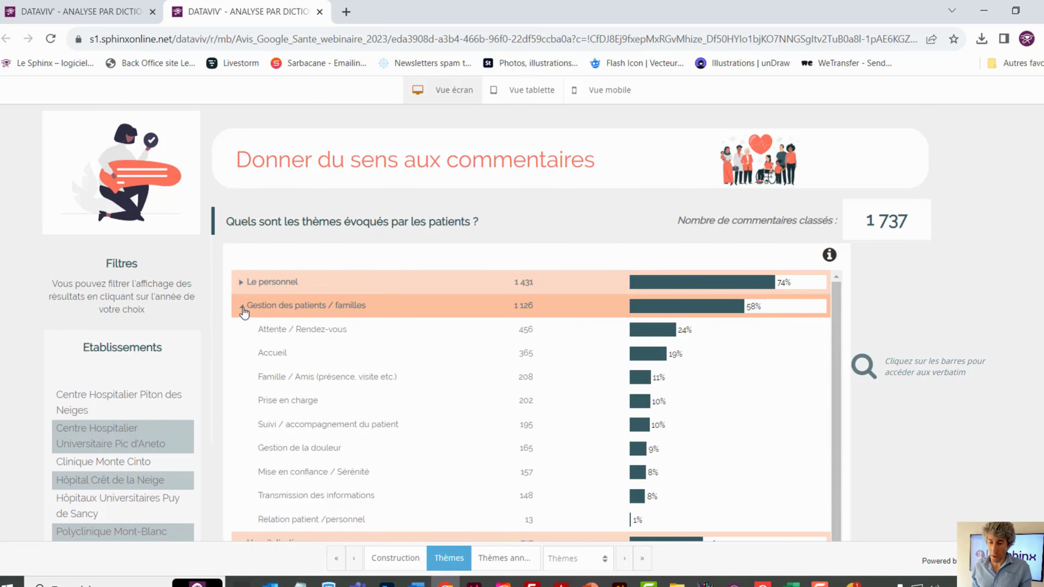
pyautogui.click(242, 283)
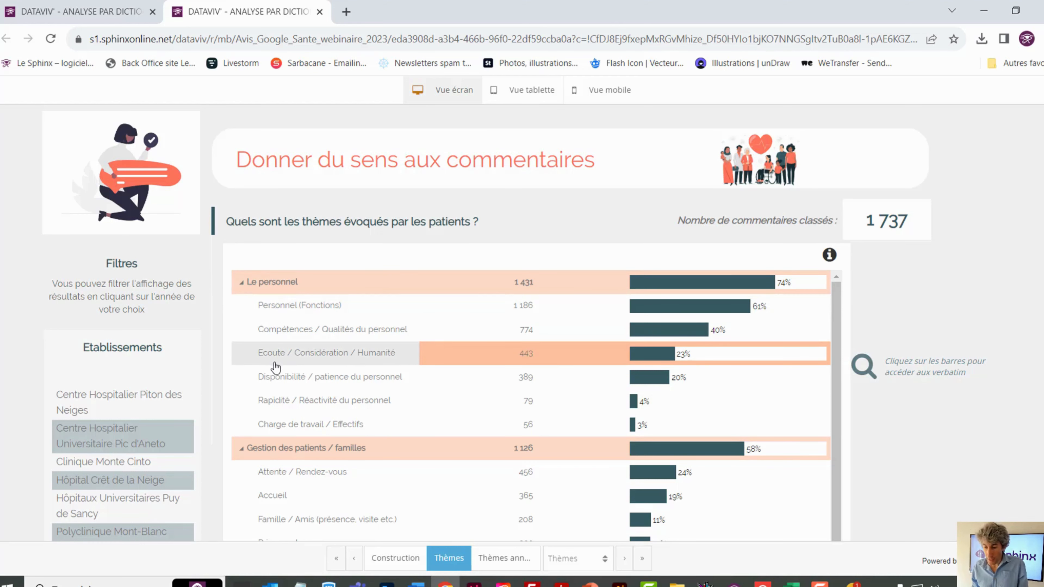
# Read the verbatim comments behind the Ecoute / Considération / Humanité theme and close them
pyautogui.click(342, 356)
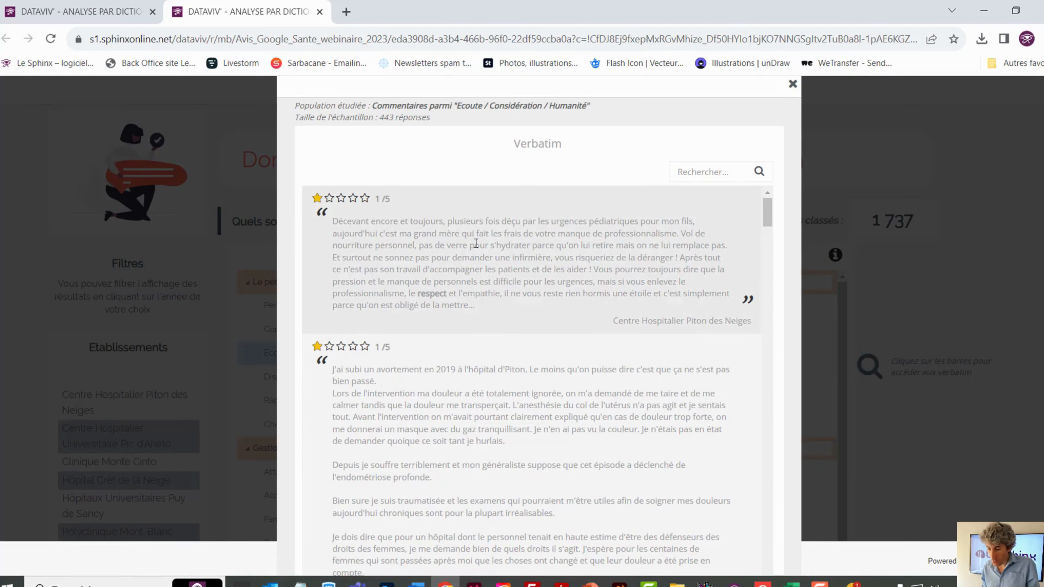
pyautogui.scroll(-3, 470, 253)
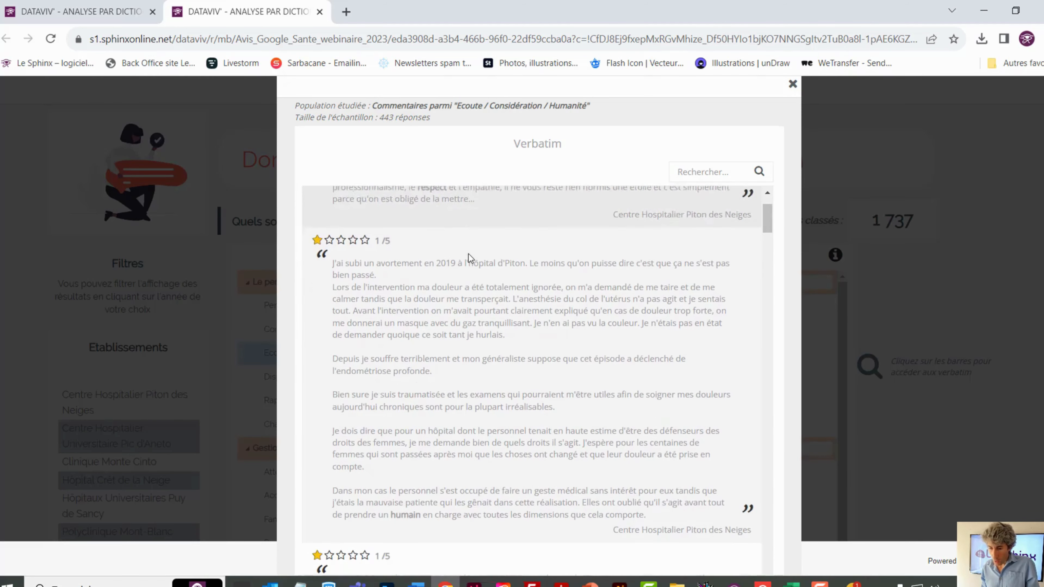
pyautogui.scroll(-10, 438, 266)
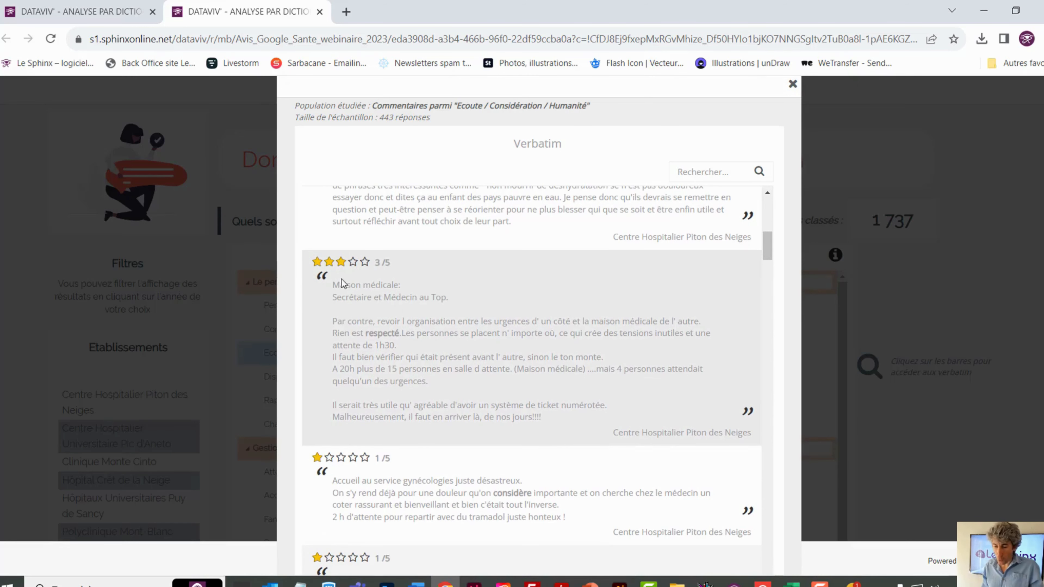
pyautogui.scroll(-2, 404, 305)
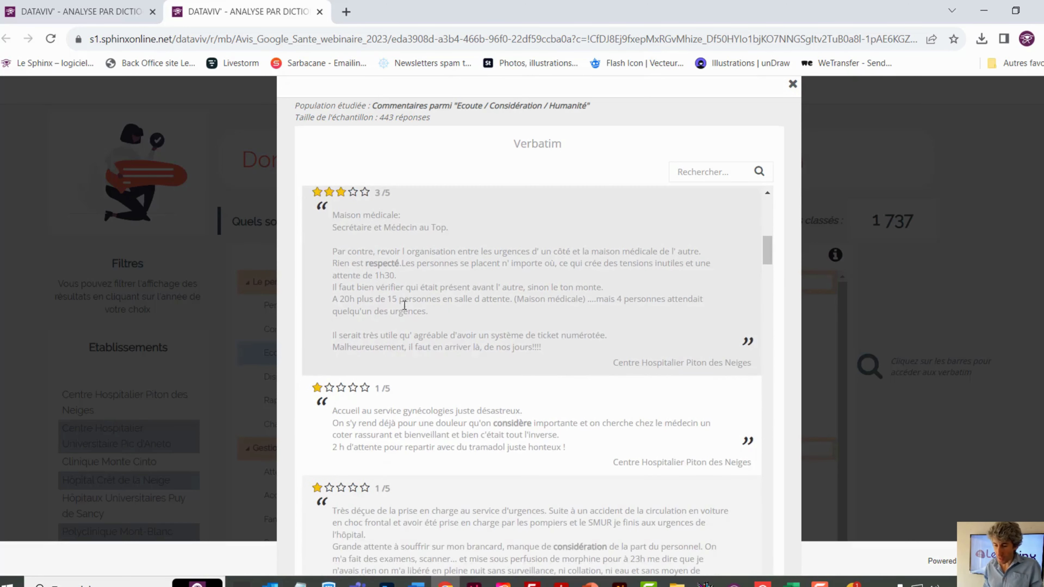
pyautogui.scroll(-2, 398, 301)
pyautogui.scroll(-2, 401, 306)
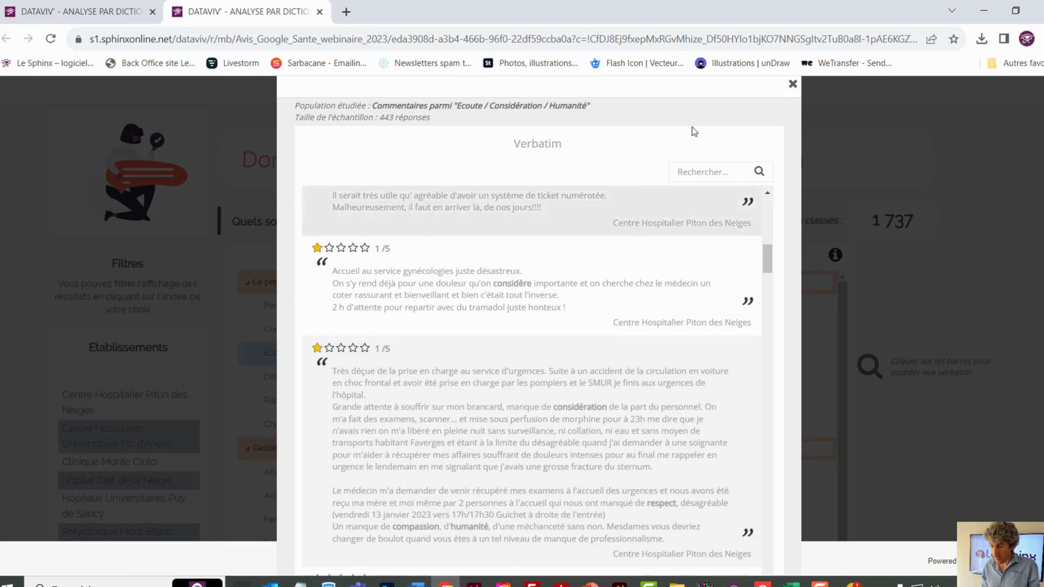
pyautogui.click(787, 87)
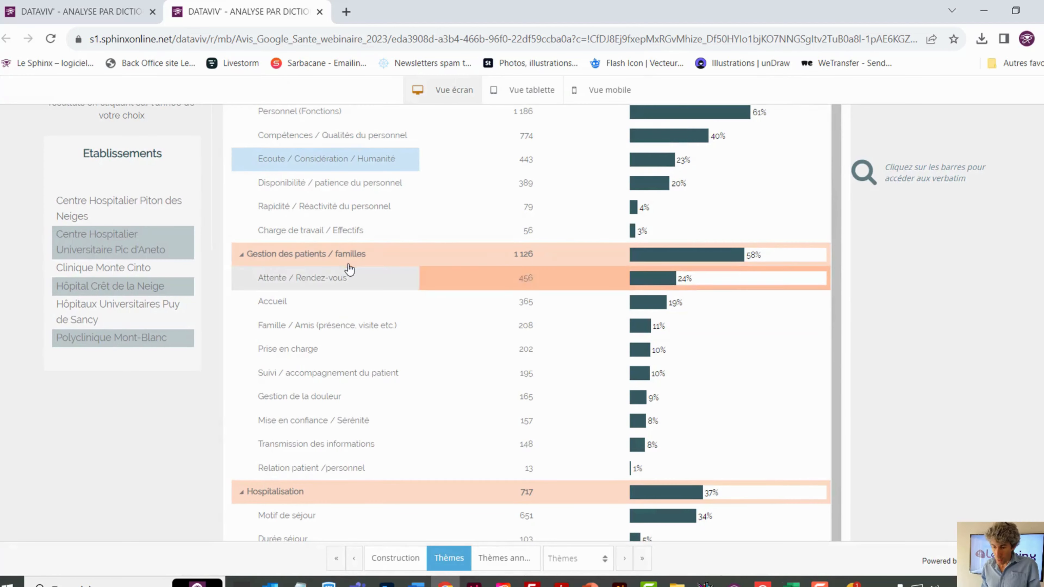
# Examine the theme results filtered to the establishment Clinique Monte Cinto, and clear the filter
pyautogui.scroll(3, 345, 268)
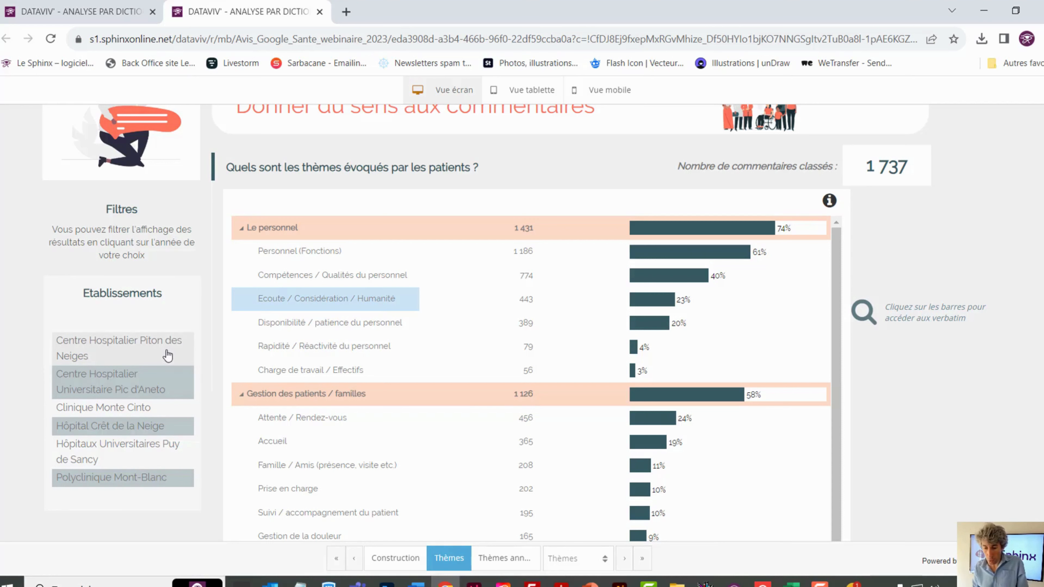
pyautogui.click(102, 408)
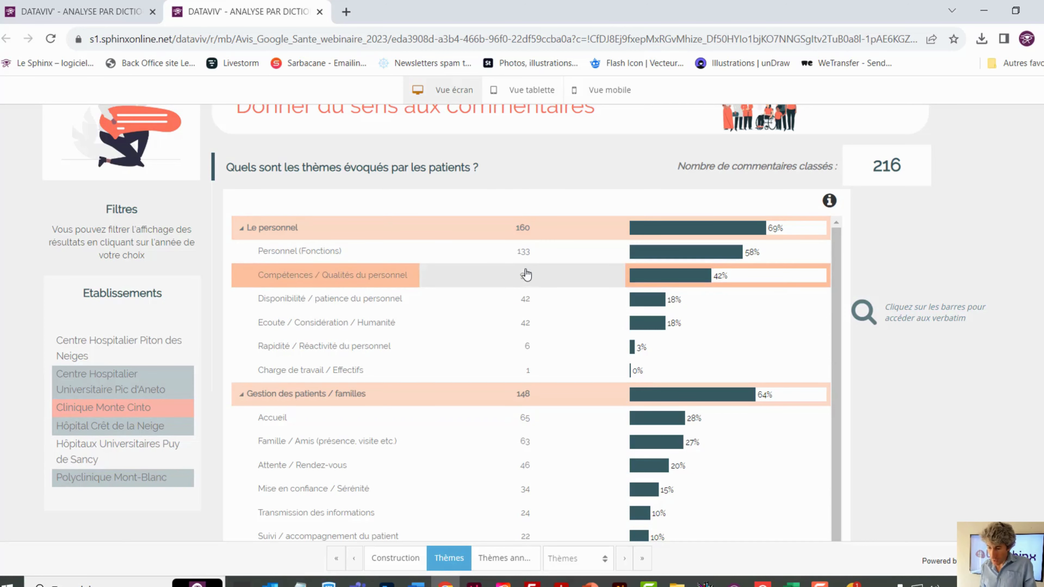
pyautogui.scroll(-2, 526, 275)
pyautogui.scroll(-3, 527, 274)
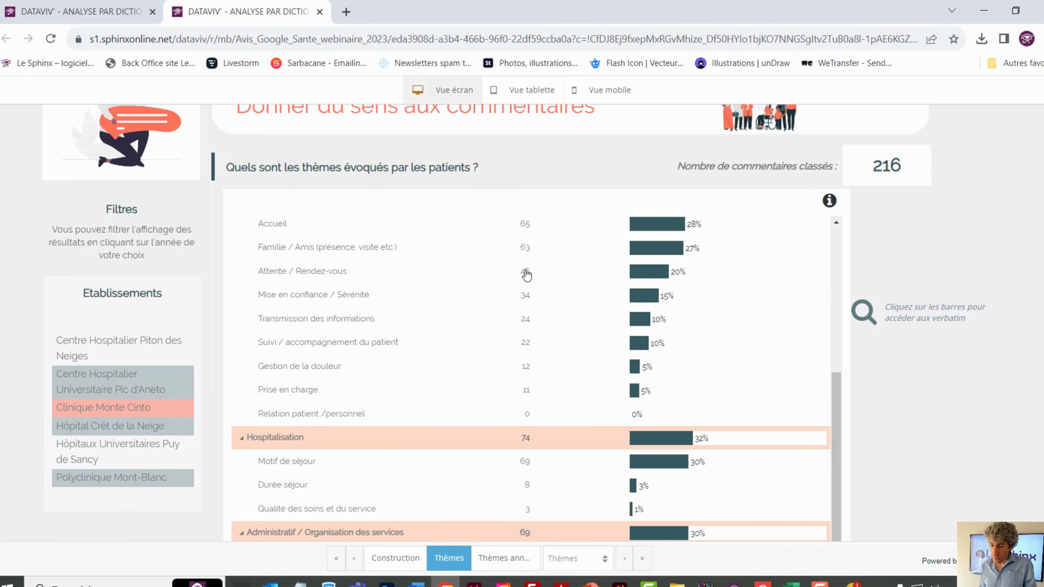
pyautogui.scroll(5, 526, 276)
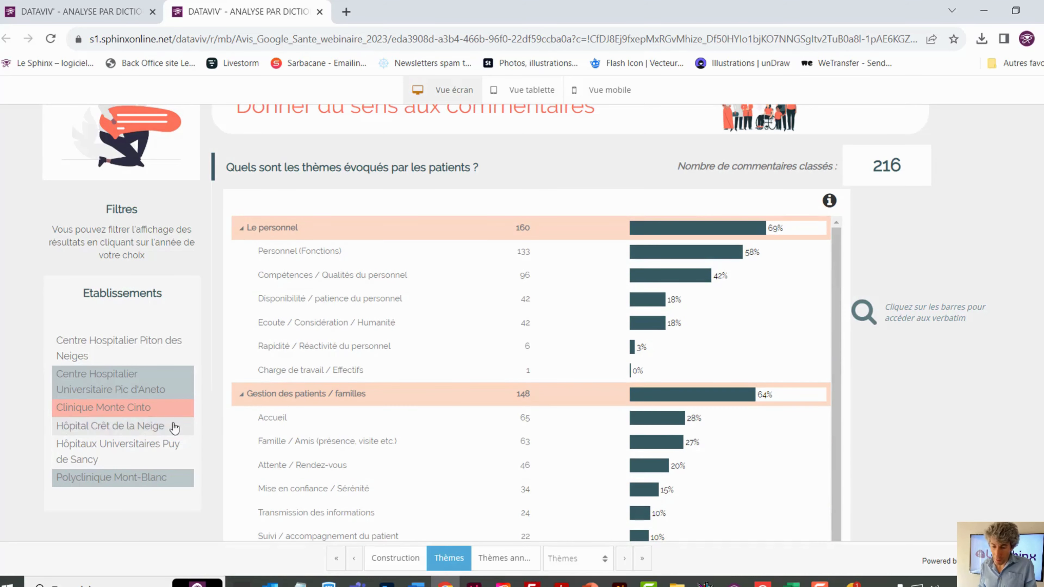
pyautogui.click(141, 409)
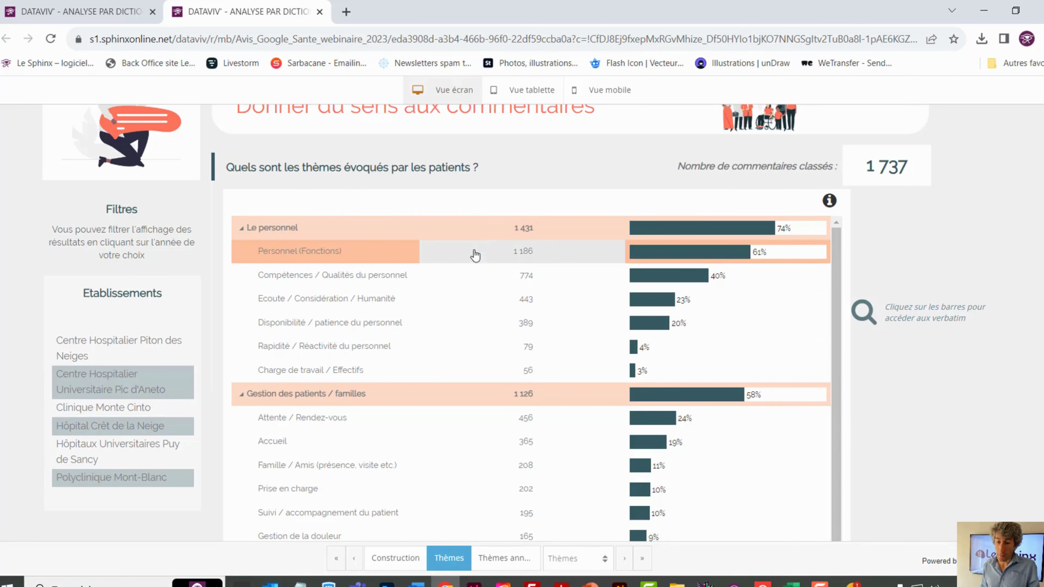
# Show the Thèmes années page and examine how the themes compare across the years
pyautogui.scroll(1, 403, 299)
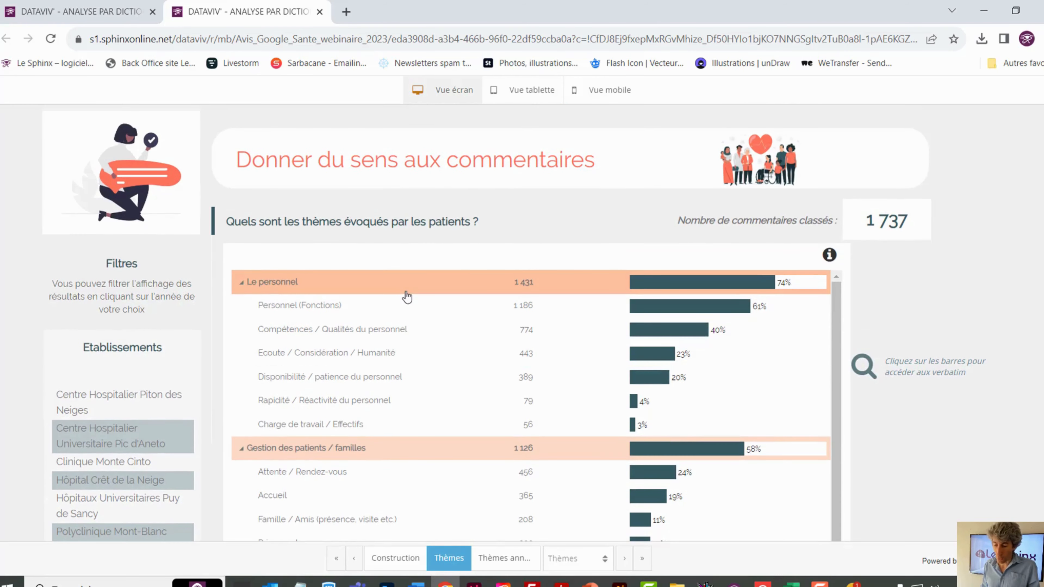
pyautogui.scroll(-2, 406, 296)
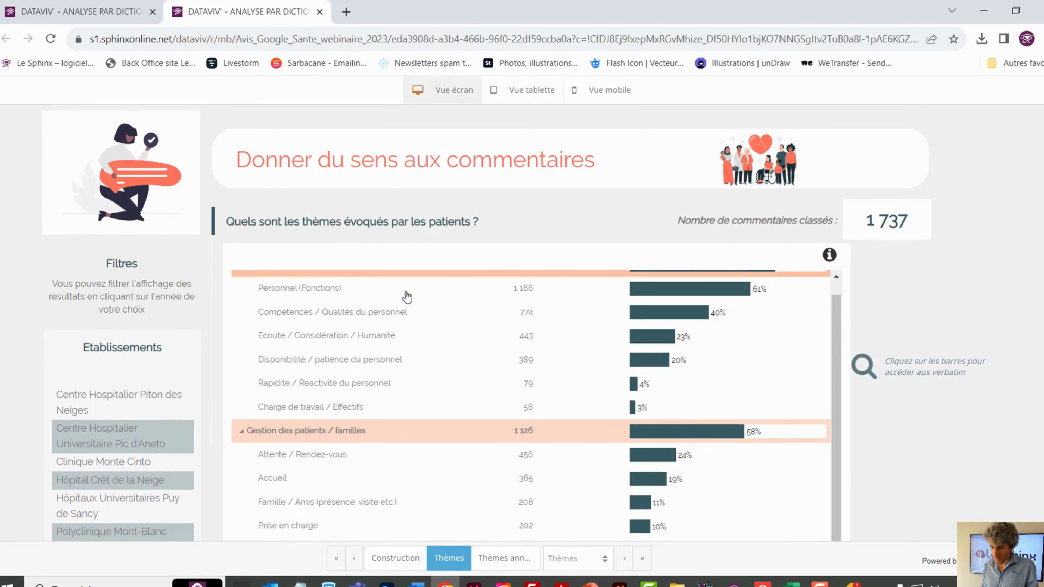
pyautogui.click(514, 559)
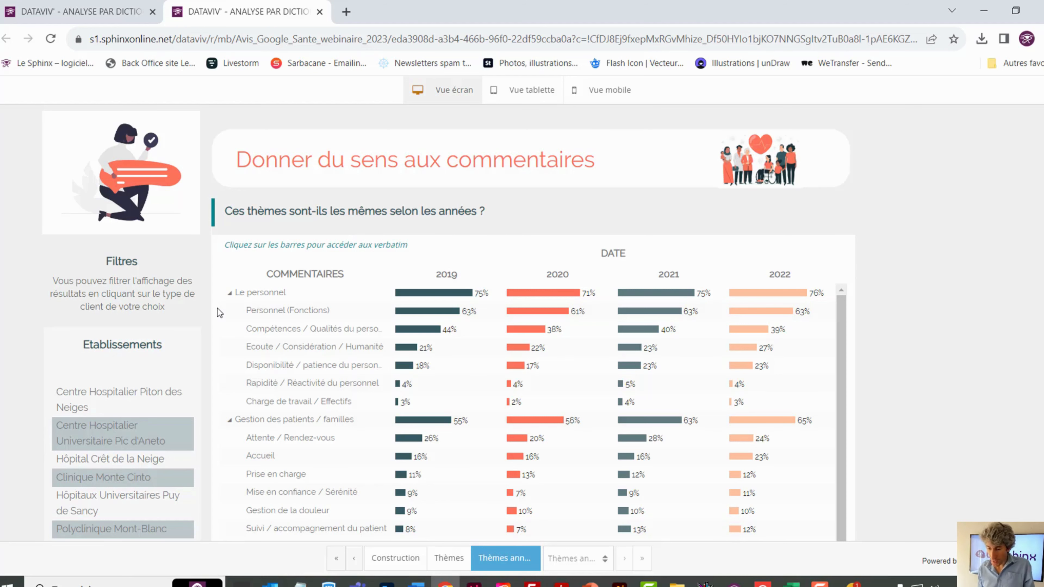
pyautogui.scroll(-2, 288, 325)
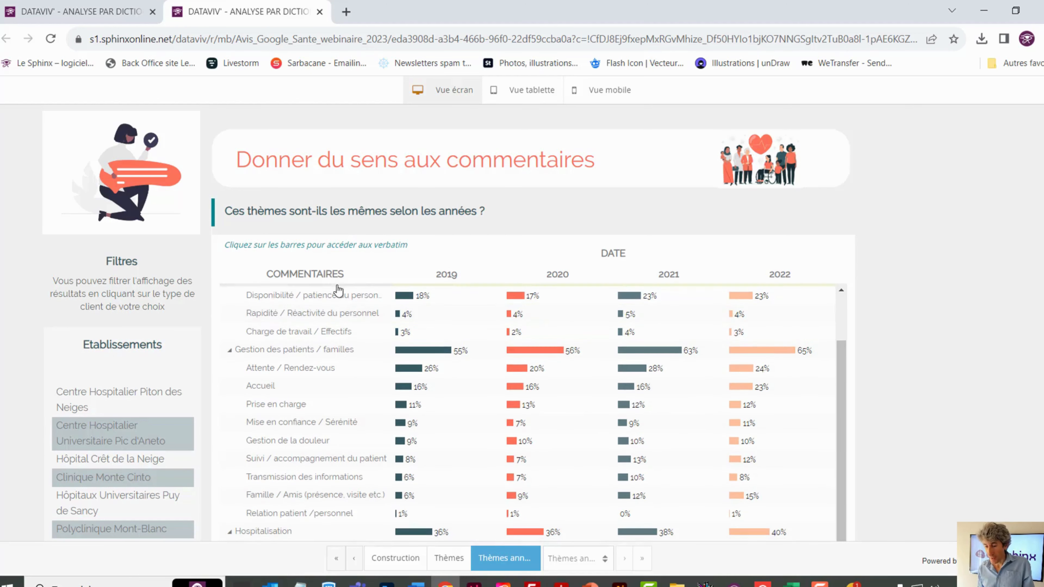